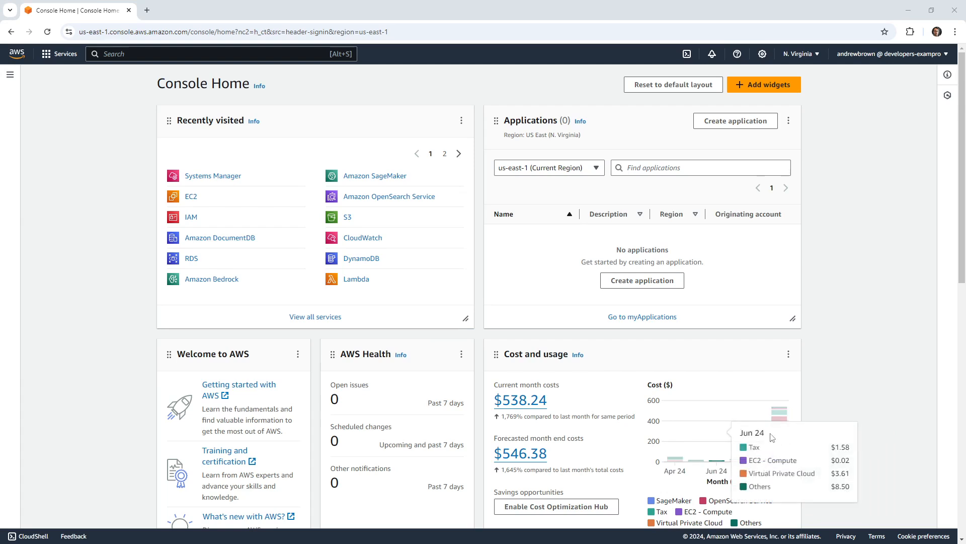
Open the Canvas landing page of Amazon SageMaker in the N. Virginia region.
{"action": "mouse_move", "coordinate": [783, 441]}
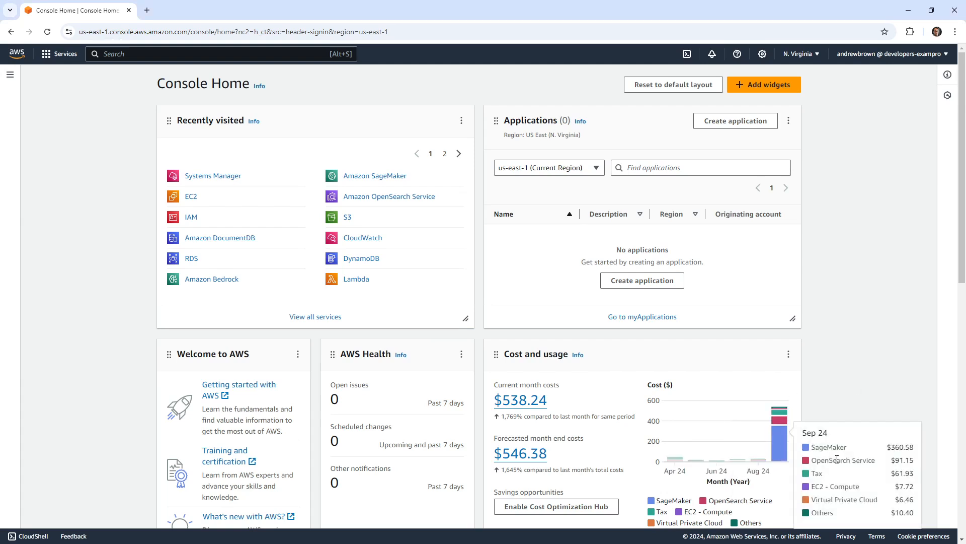
{"action": "left_click", "coordinate": [352, 177]}
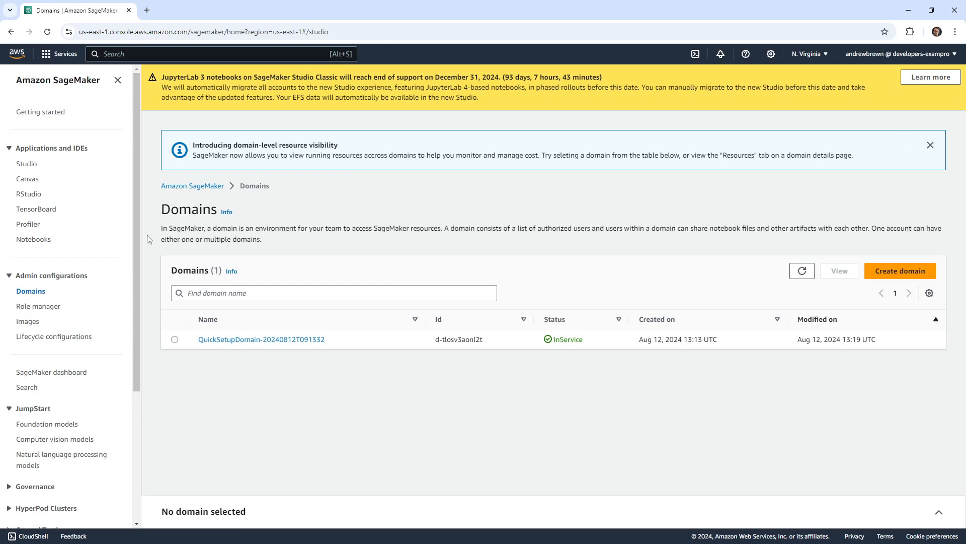
{"action": "left_click", "coordinate": [34, 182]}
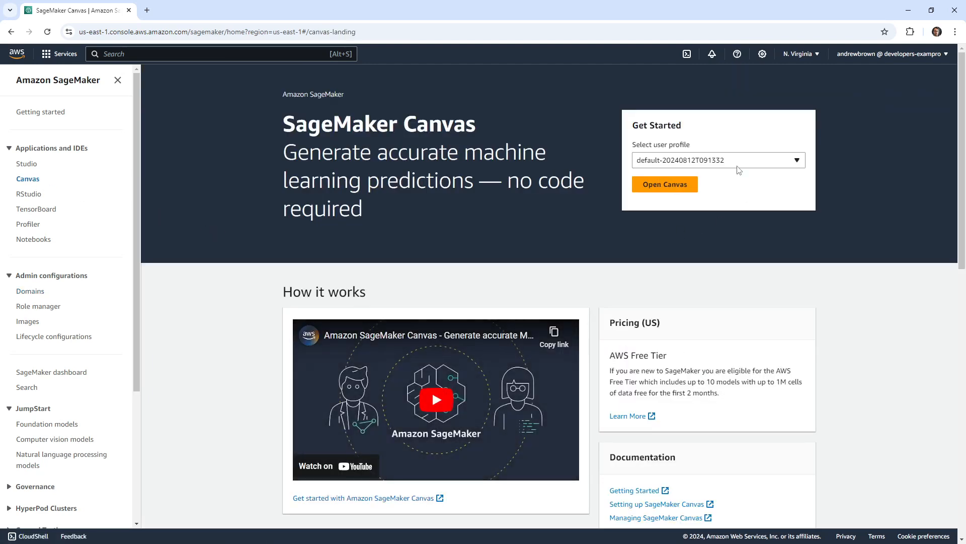
Read the AWS Free Tier note and launch SageMaker Canvas for the user profile default-20240812T091332.
{"action": "left_click", "coordinate": [739, 166]}
{"action": "left_click", "coordinate": [874, 181]}
{"action": "left_click_drag", "start_coordinate": [639, 358], "coordinate": [796, 402]}
{"action": "left_click", "coordinate": [797, 403]}
{"action": "left_click_drag", "start_coordinate": [757, 404], "coordinate": [627, 354]}
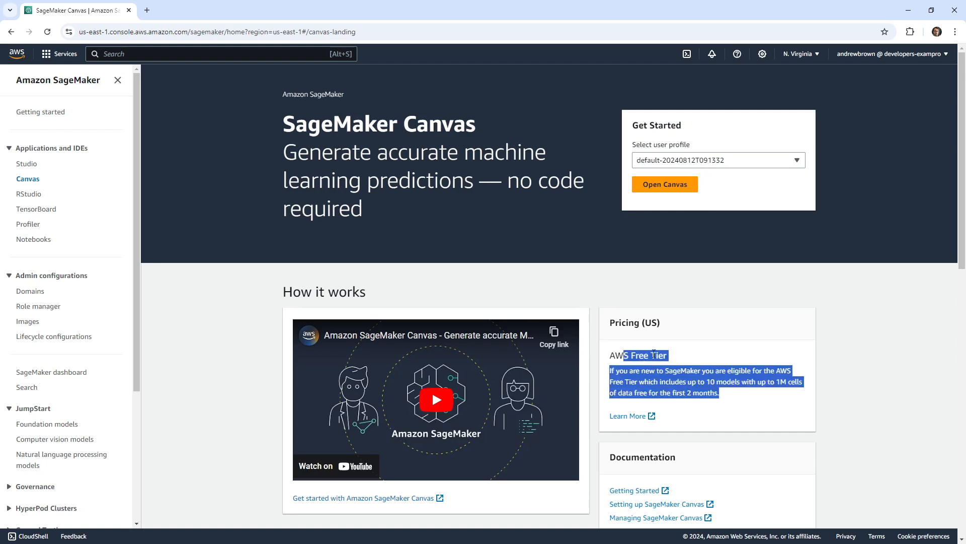
{"action": "left_click", "coordinate": [655, 349]}
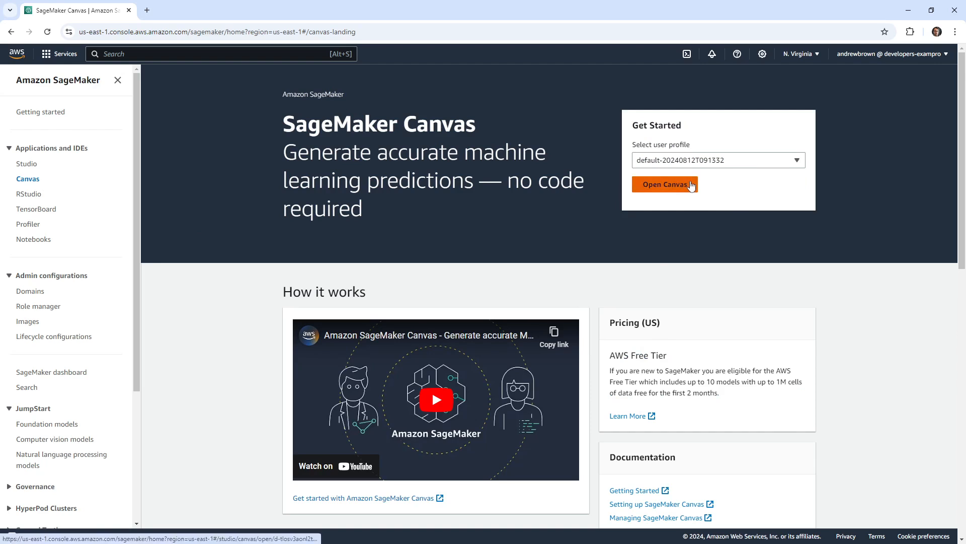
{"action": "left_click", "coordinate": [670, 185]}
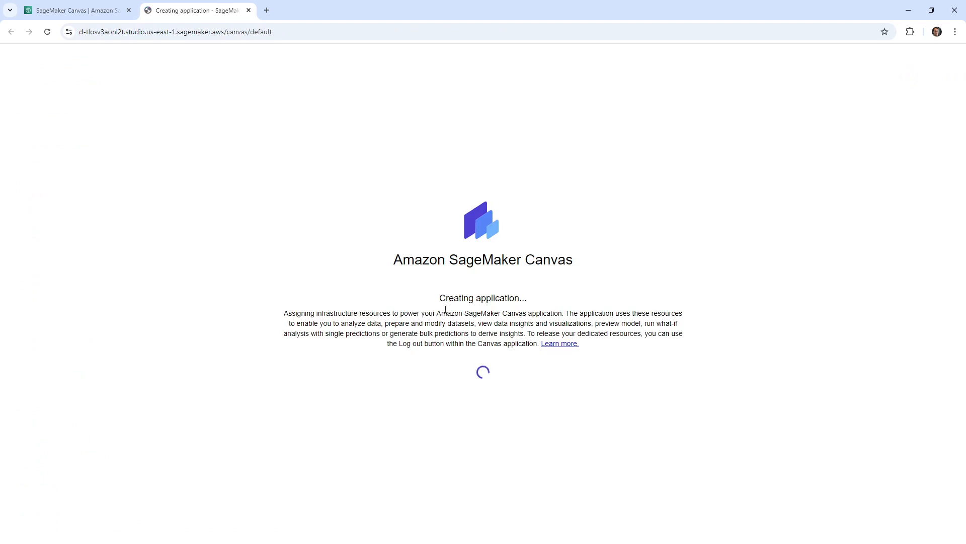
{"action": "left_click_drag", "start_coordinate": [415, 242], "coordinate": [536, 484]}
{"action": "left_click", "coordinate": [419, 127]}
{"action": "left_click_drag", "start_coordinate": [419, 127], "coordinate": [648, 405]}
{"action": "left_click", "coordinate": [648, 406]}
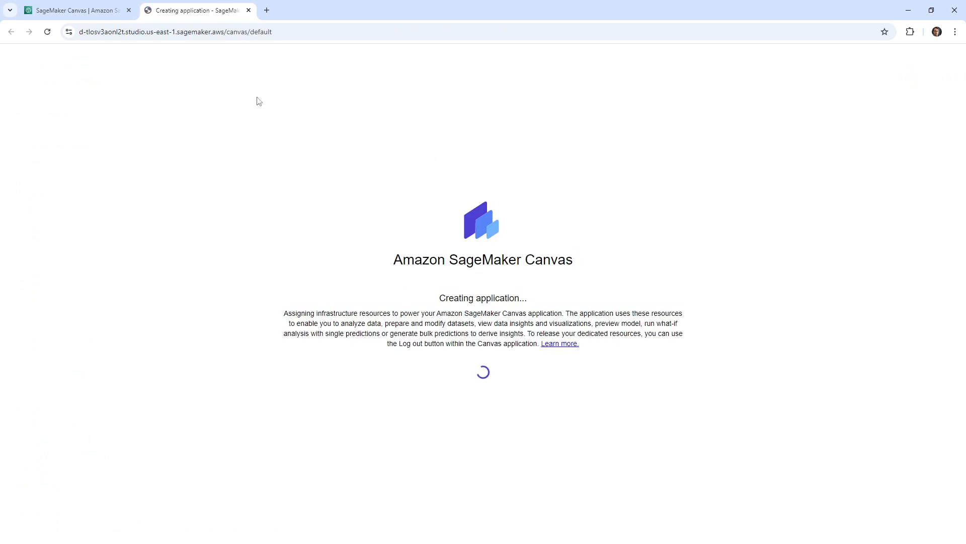
Search the web in a new browser tab for SageMaker Canvas pricing and open the AWS pricing page.
{"action": "left_click", "coordinate": [267, 11]}
{"action": "type", "text": "sagemaker cavnas"}
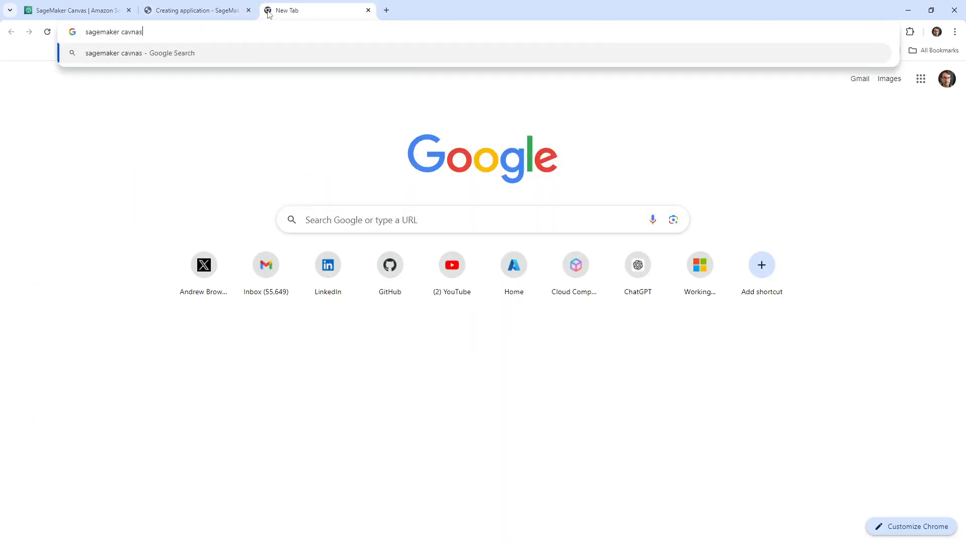
{"action": "key", "text": "Return"}
{"action": "left_click", "coordinate": [309, 82]}
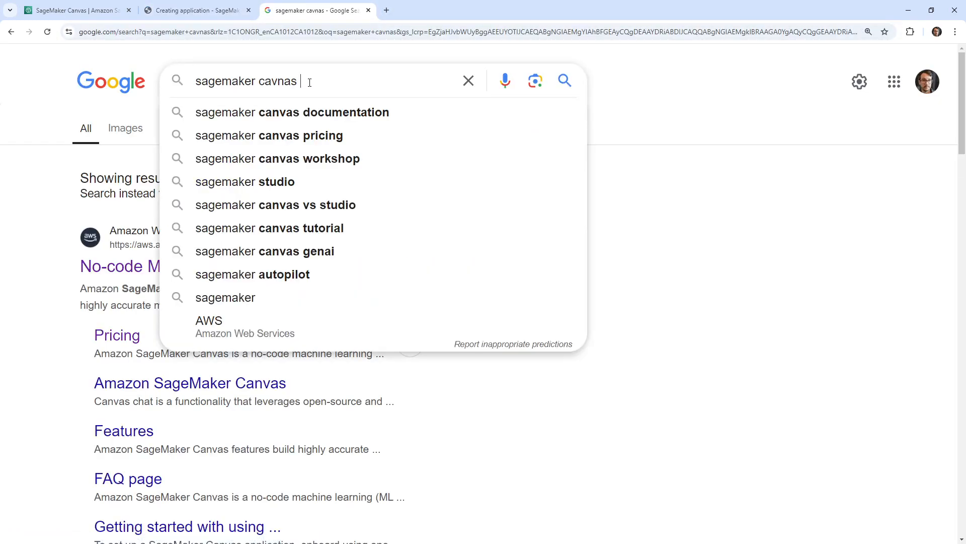
{"action": "type", "text": "pricing"}
{"action": "key", "text": "Return"}
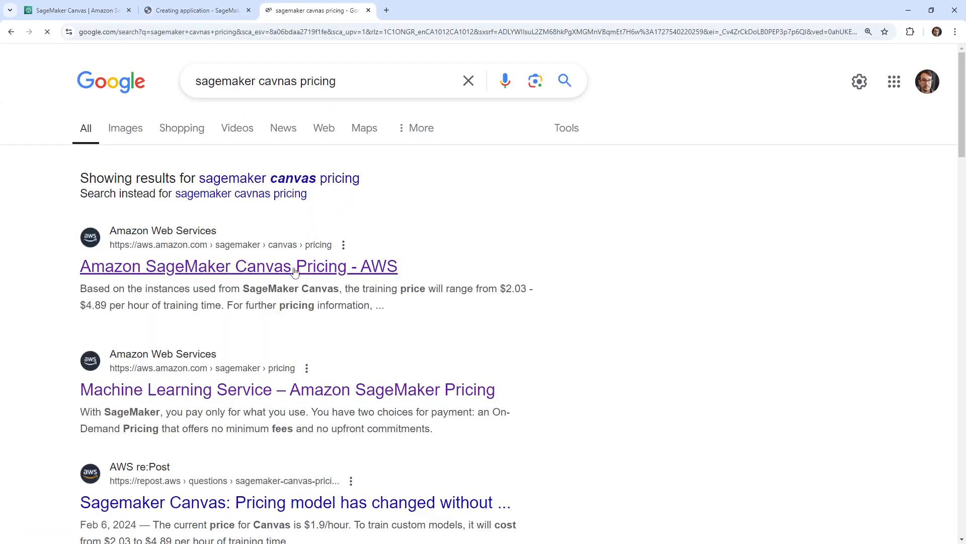
{"action": "left_click", "coordinate": [294, 266]}
Find the Workspace instance (Session-Hrs) charges in the SageMaker Canvas pricing structure.
{"action": "scroll", "coordinate": [344, 261], "scroll_direction": "down", "scroll_amount": 10}
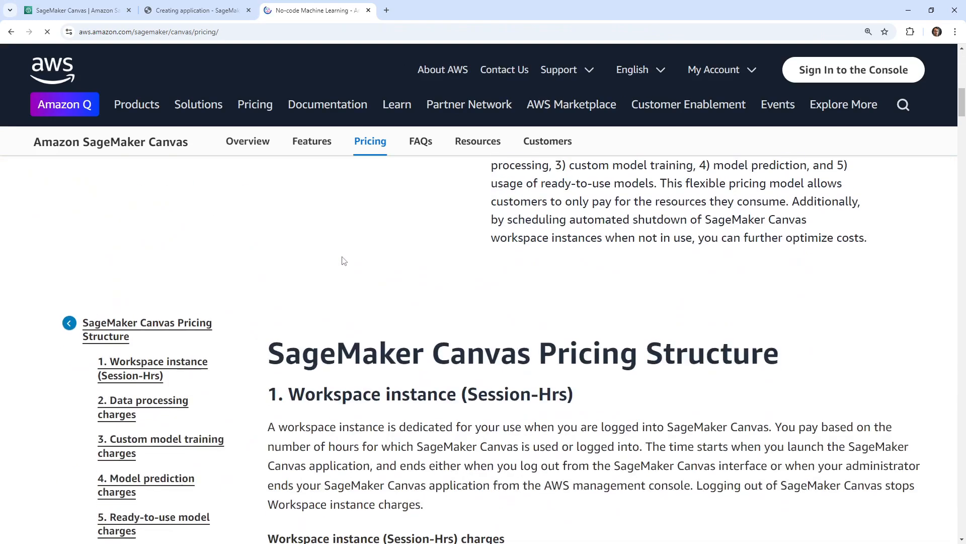
{"action": "scroll", "coordinate": [344, 261], "scroll_direction": "down", "scroll_amount": 5}
{"action": "left_click_drag", "start_coordinate": [380, 347], "coordinate": [468, 336]}
{"action": "scroll", "coordinate": [282, 312], "scroll_direction": "up", "scroll_amount": 1}
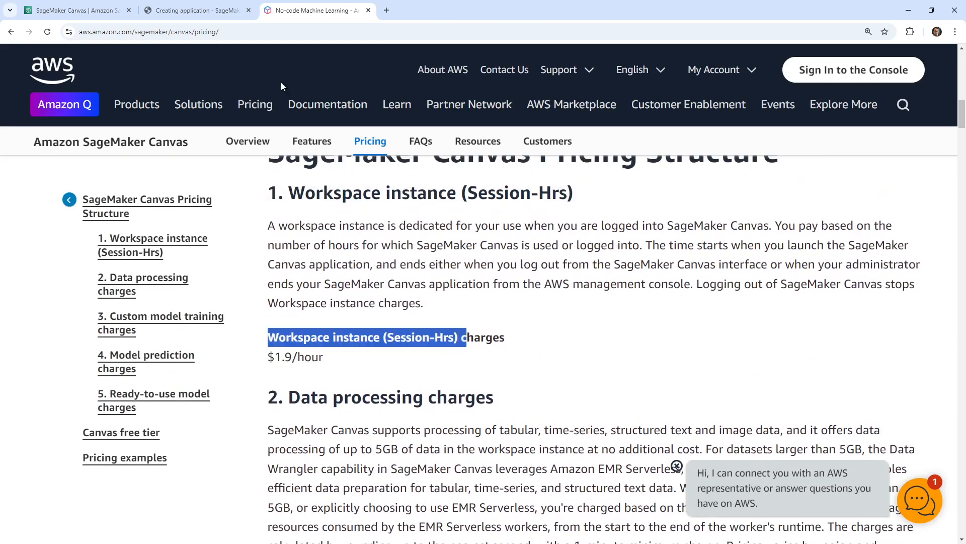
Return to SageMaker Canvas and start an import of a tabular dataset in Data Wrangler.
{"action": "left_click", "coordinate": [210, 14]}
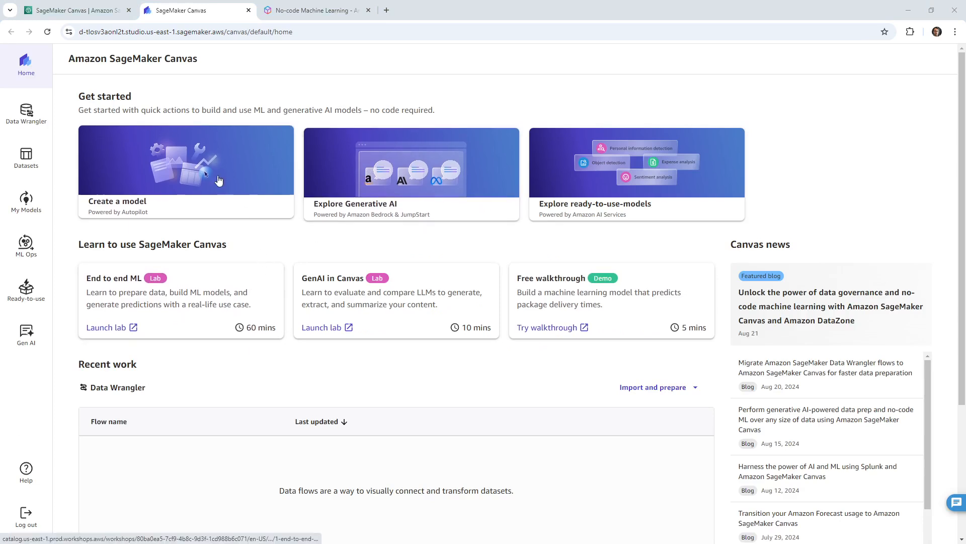
{"action": "left_click", "coordinate": [31, 114]}
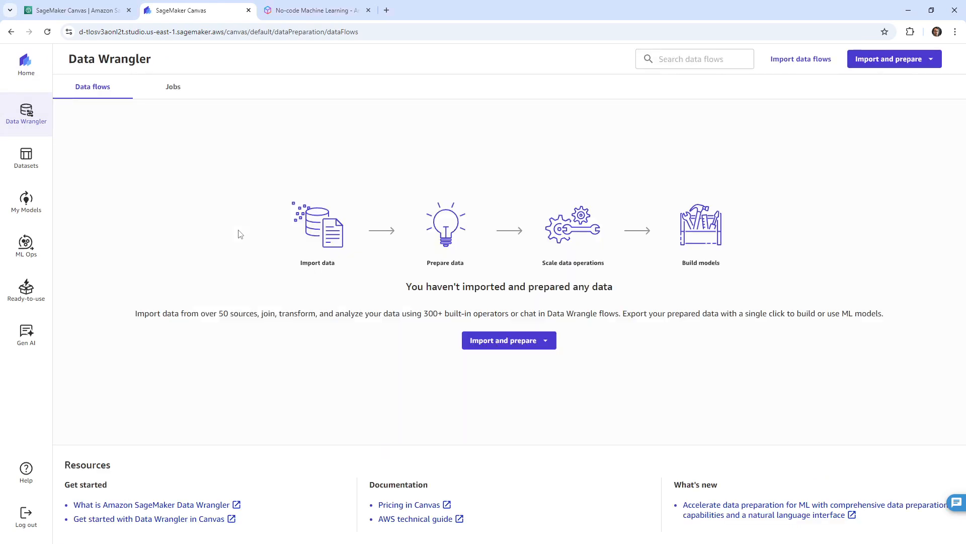
{"action": "left_click", "coordinate": [553, 344]}
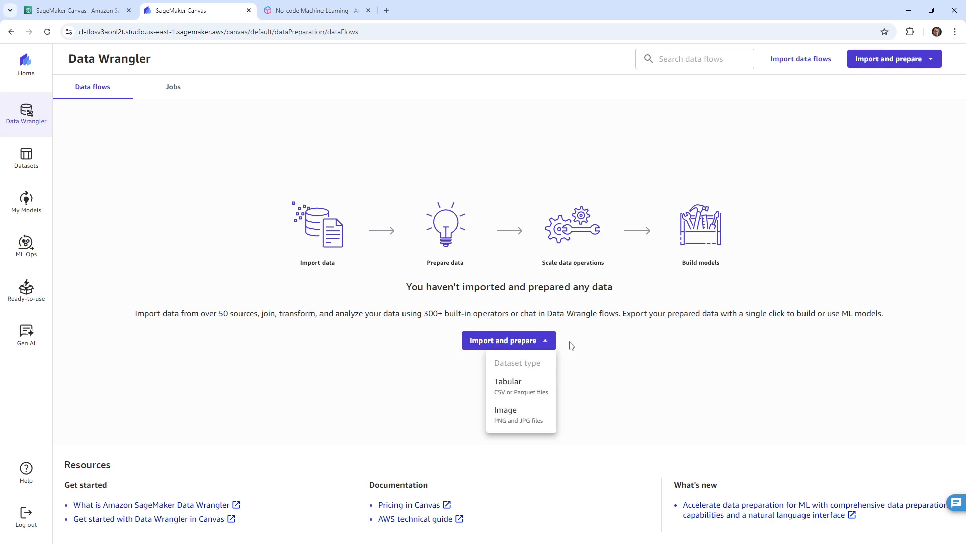
{"action": "left_click", "coordinate": [674, 352]}
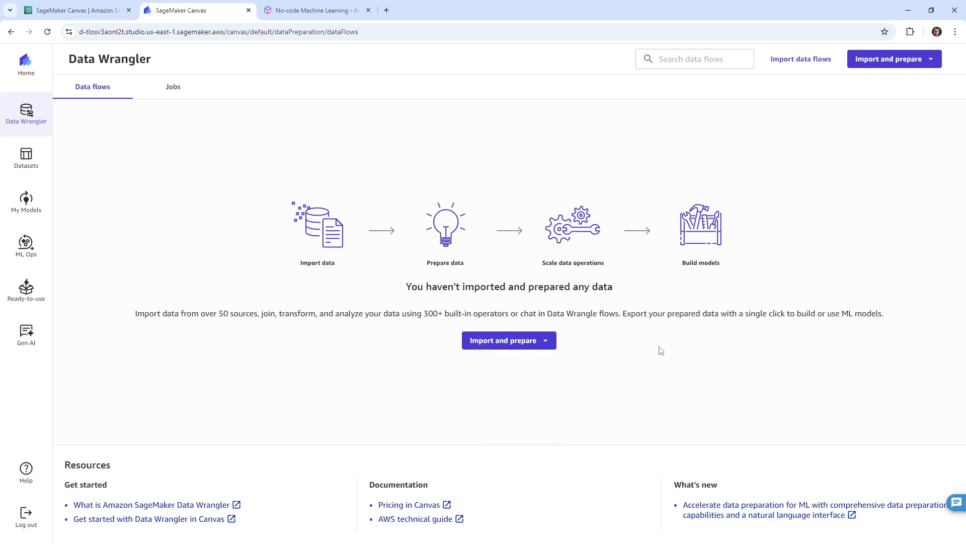
{"action": "left_click", "coordinate": [550, 342]}
{"action": "left_click", "coordinate": [548, 385]}
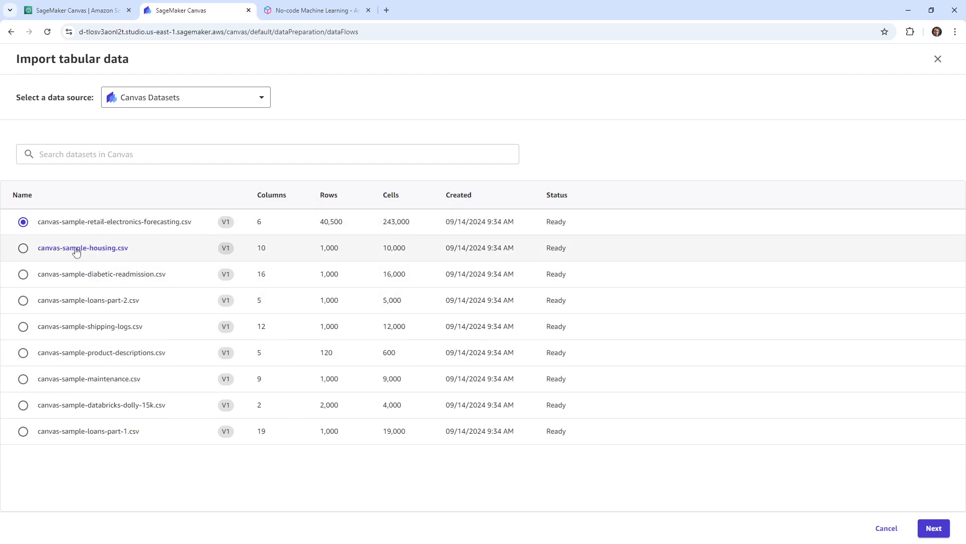
Preview the columns of the Canvas dataset canvas-sample-housing.csv and import it with the Random sampling method.
{"action": "left_click", "coordinate": [24, 248]}
{"action": "left_click", "coordinate": [929, 527]}
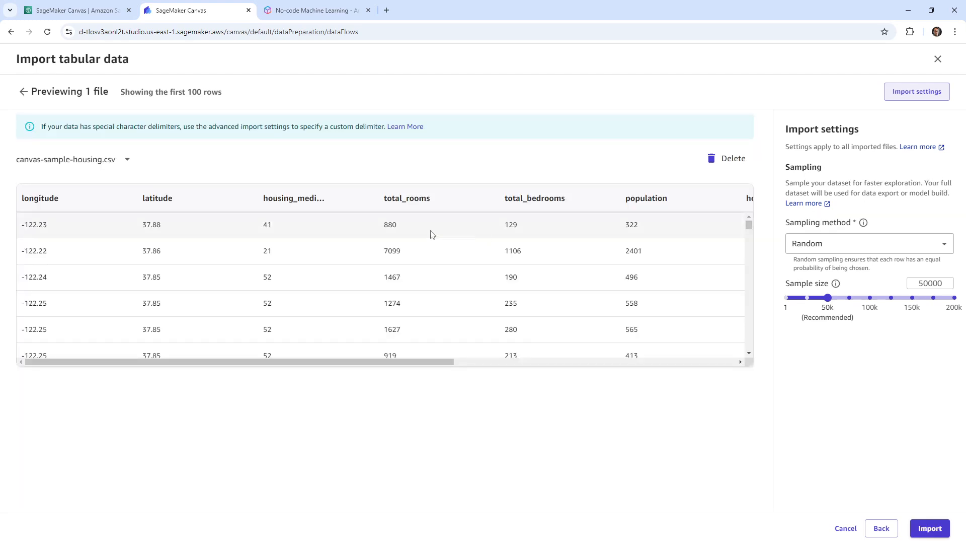
{"action": "left_click_drag", "start_coordinate": [401, 363], "coordinate": [664, 355]}
{"action": "scroll", "coordinate": [406, 326], "scroll_direction": "left", "scroll_amount": 8}
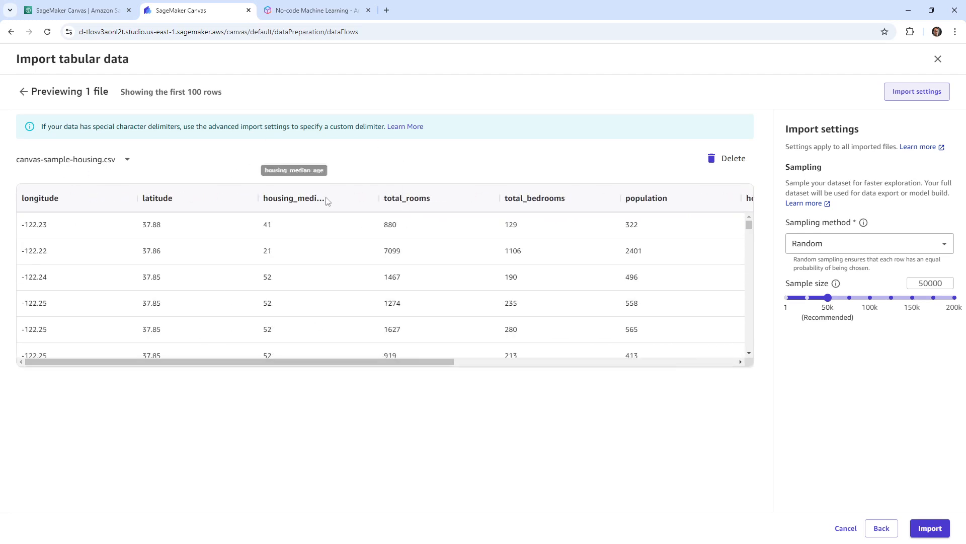
{"action": "left_click_drag", "start_coordinate": [423, 362], "coordinate": [771, 362]}
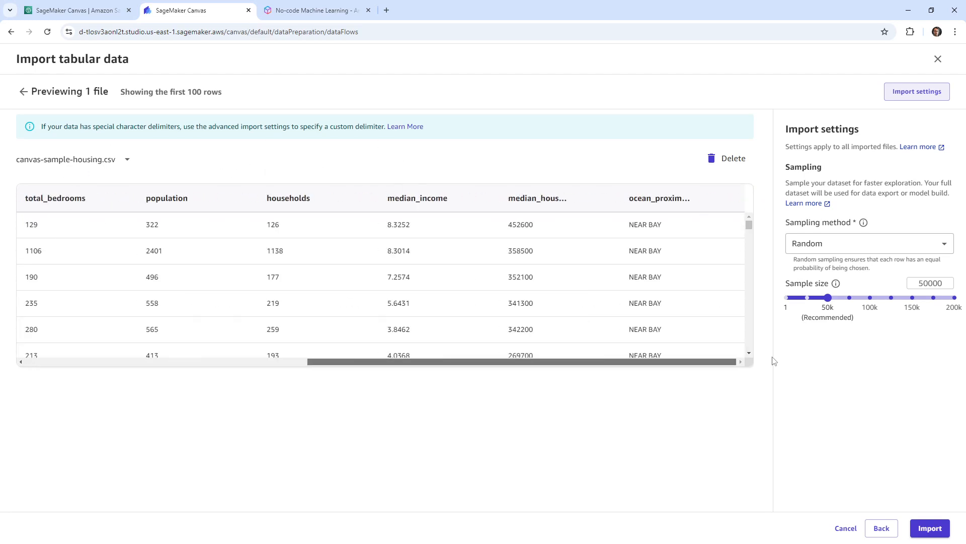
{"action": "left_click", "coordinate": [876, 246]}
{"action": "left_click", "coordinate": [875, 247]}
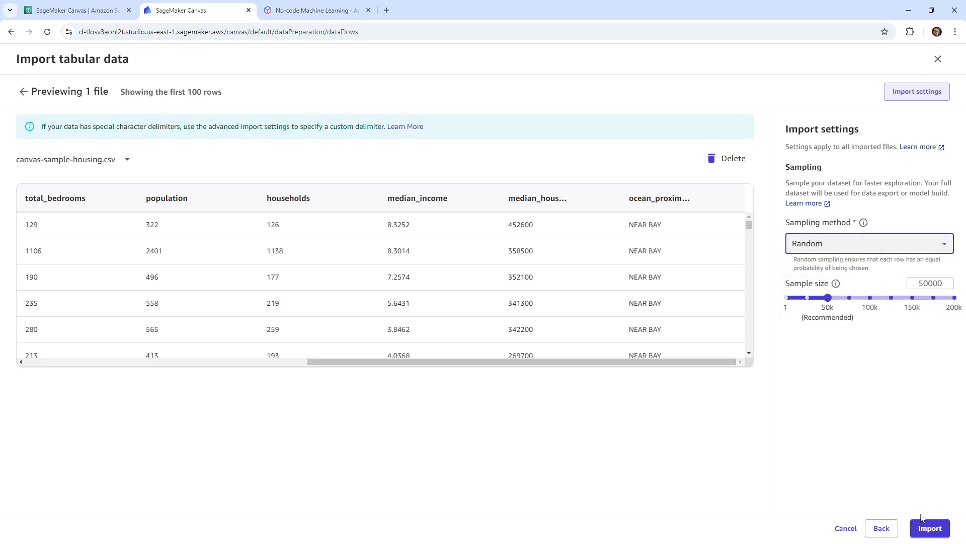
{"action": "left_click", "coordinate": [929, 527]}
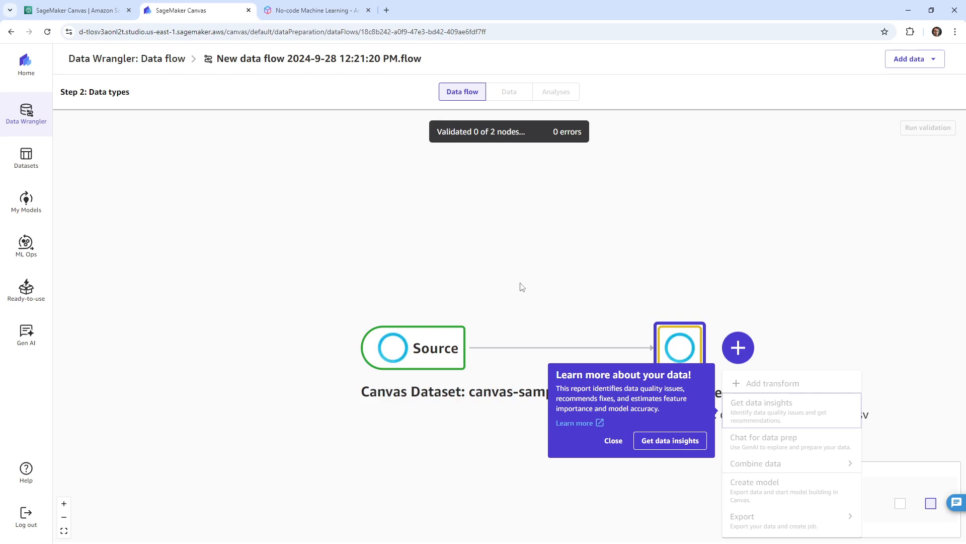
Dismiss the feature tips, inspect the housing flow's Data and Analyses views, and return to the data flow.
{"action": "left_click", "coordinate": [611, 441]}
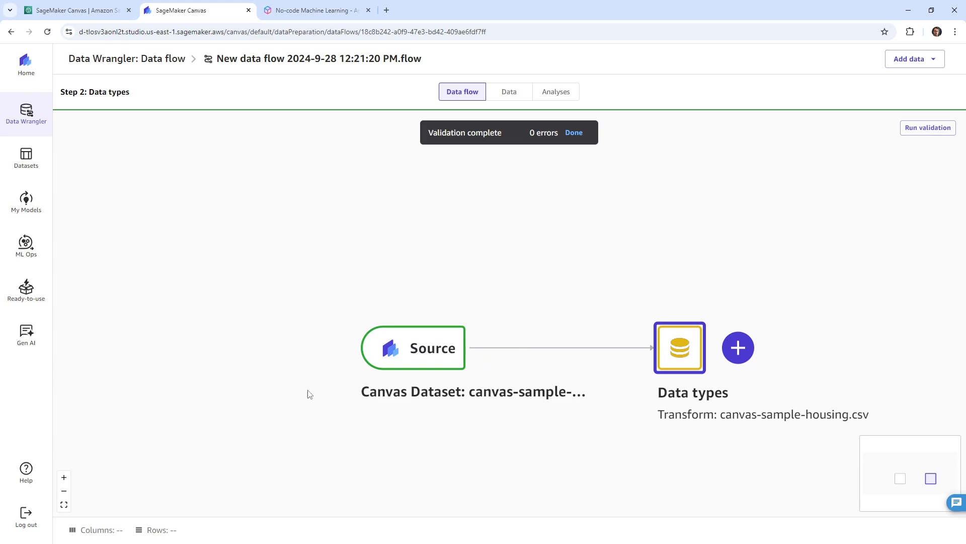
{"action": "left_click", "coordinate": [64, 491]}
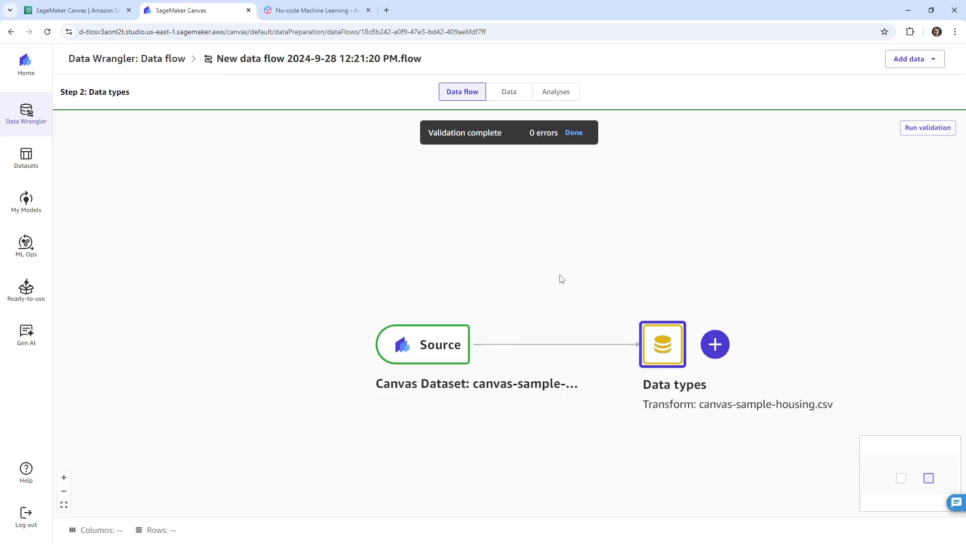
{"action": "left_click", "coordinate": [498, 96]}
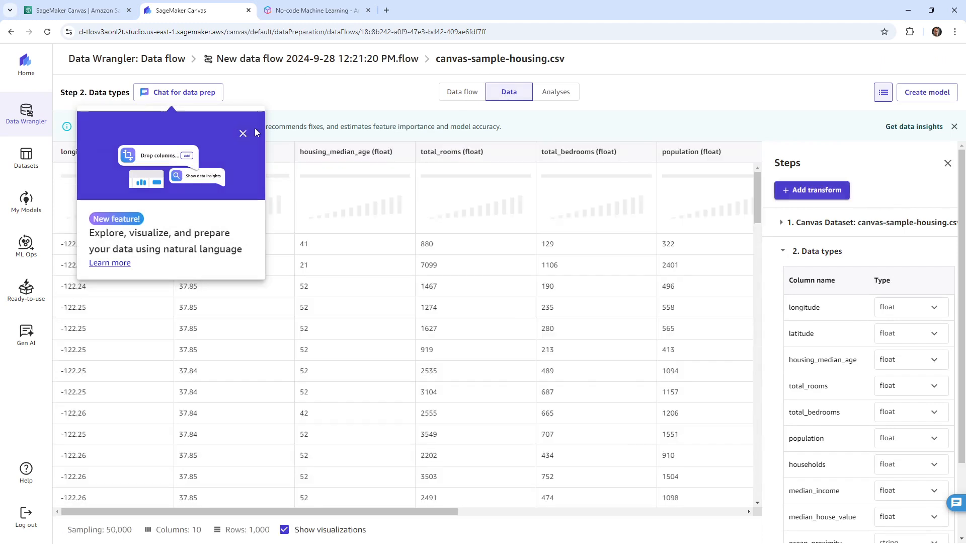
{"action": "left_click", "coordinate": [243, 133]}
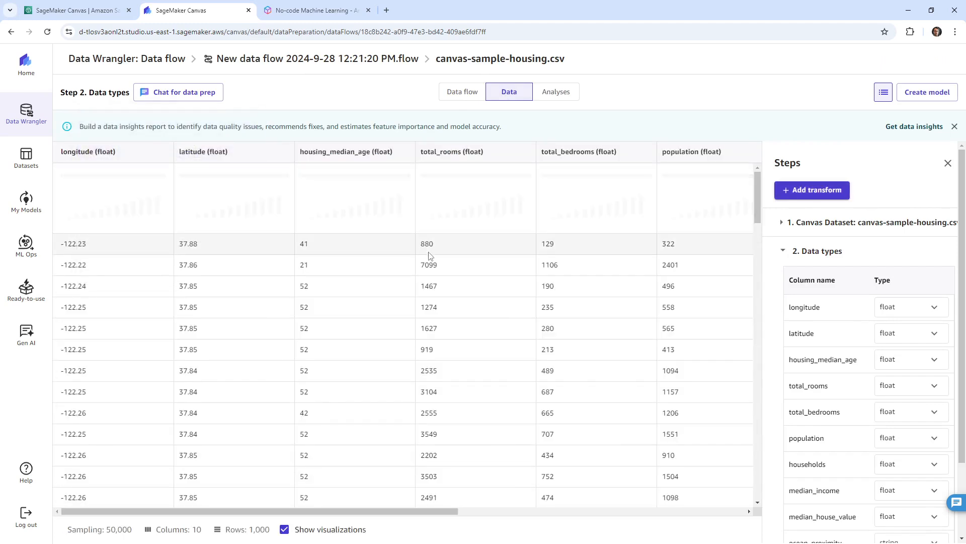
{"action": "left_click", "coordinate": [552, 92]}
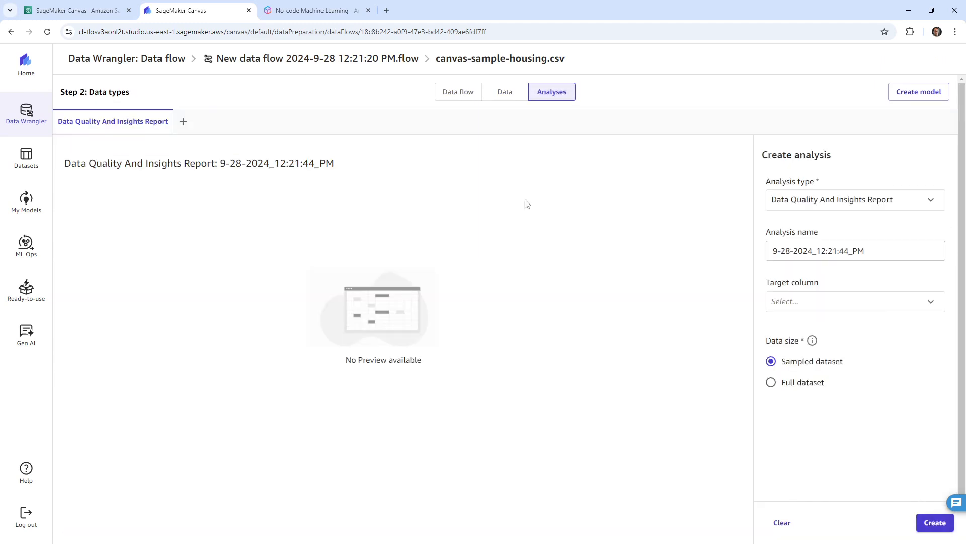
{"action": "left_click", "coordinate": [462, 93]}
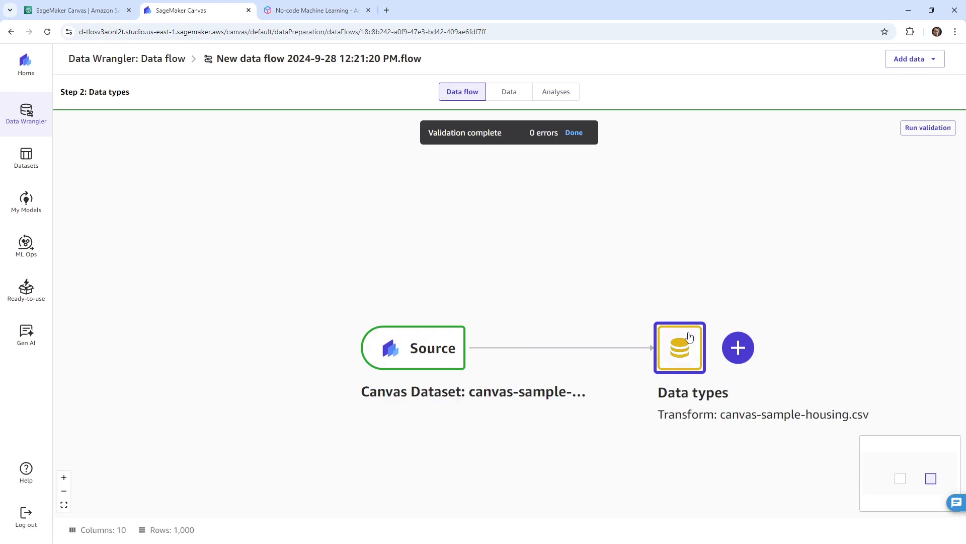
Open the Add transform list for the Data types node and examine the available custom and standard transforms.
{"action": "left_click", "coordinate": [738, 348]}
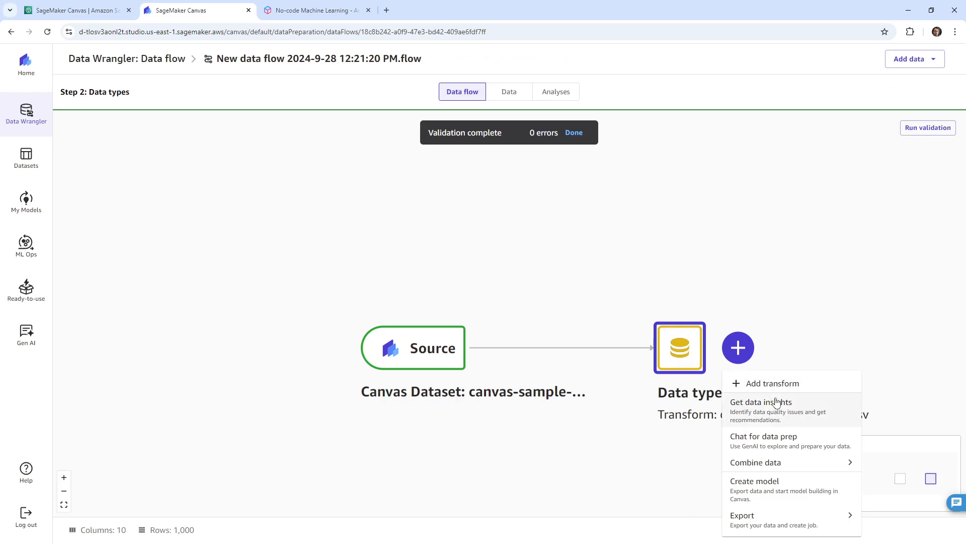
{"action": "mouse_move", "coordinate": [787, 462]}
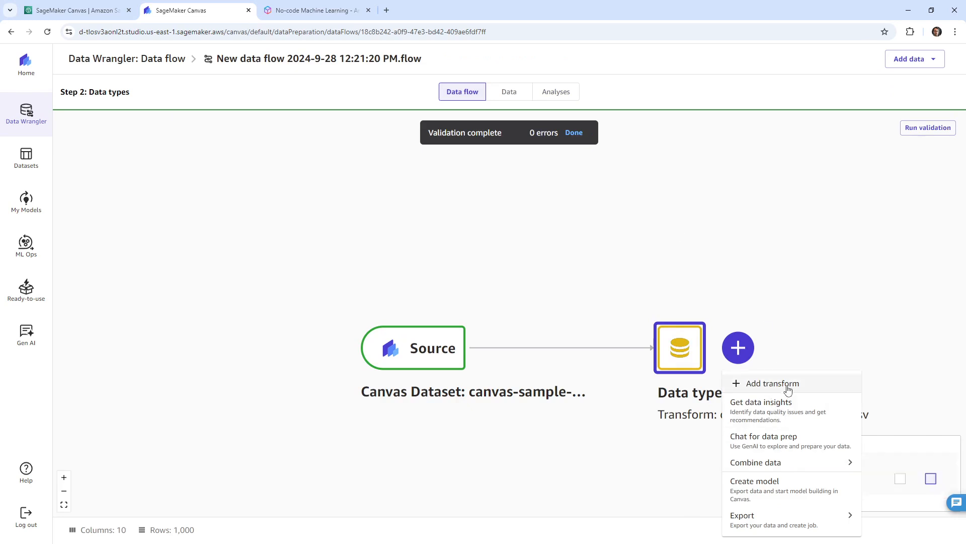
{"action": "left_click", "coordinate": [788, 386]}
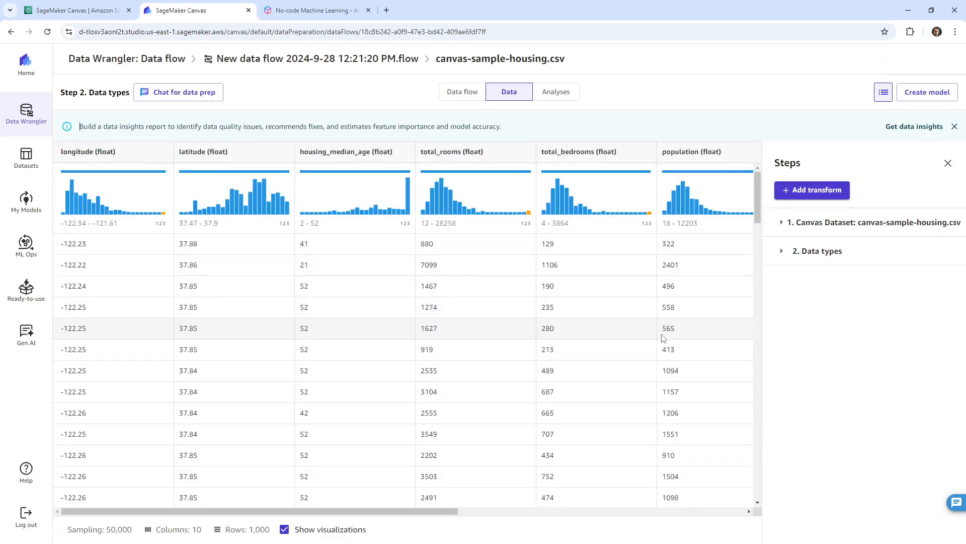
{"action": "left_click", "coordinate": [815, 190]}
{"action": "scroll", "coordinate": [846, 302], "scroll_direction": "down", "scroll_amount": 8}
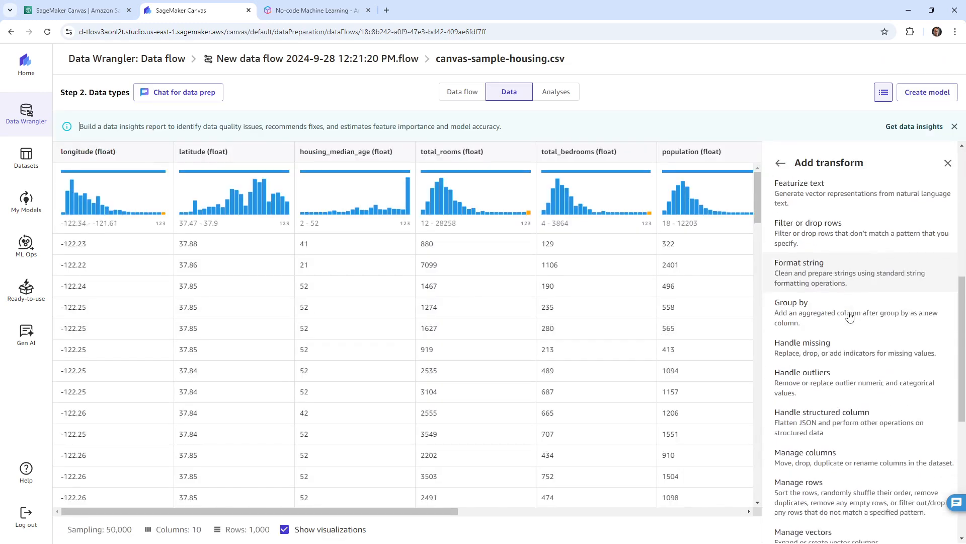
{"action": "scroll", "coordinate": [847, 302], "scroll_direction": "up", "scroll_amount": 8}
{"action": "scroll", "coordinate": [849, 312], "scroll_direction": "down", "scroll_amount": 13}
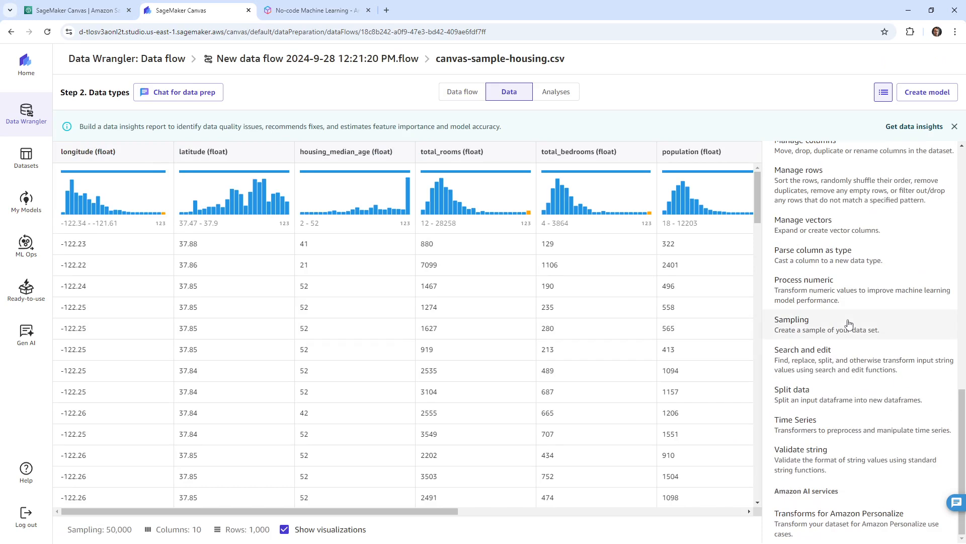
{"action": "scroll", "coordinate": [850, 323], "scroll_direction": "up", "scroll_amount": 12}
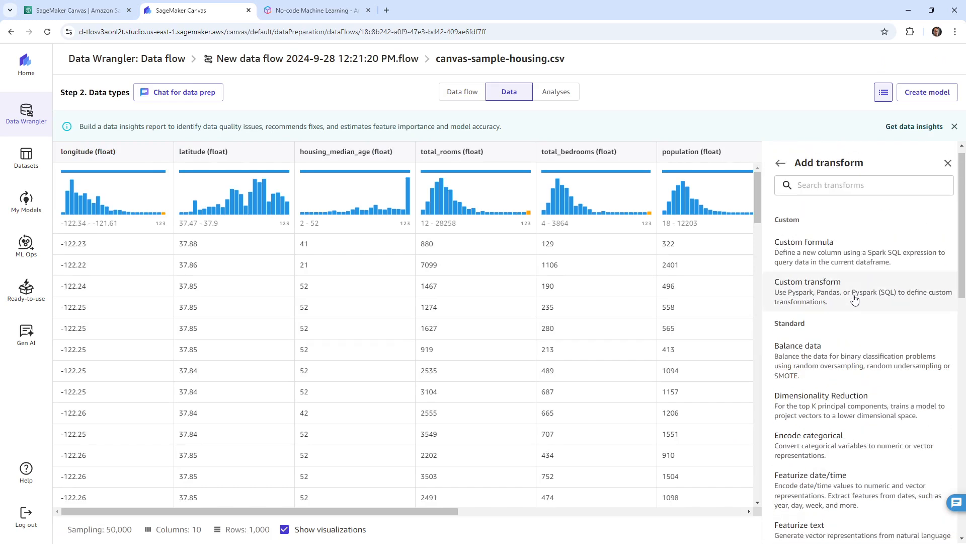
{"action": "scroll", "coordinate": [851, 307], "scroll_direction": "down", "scroll_amount": 4}
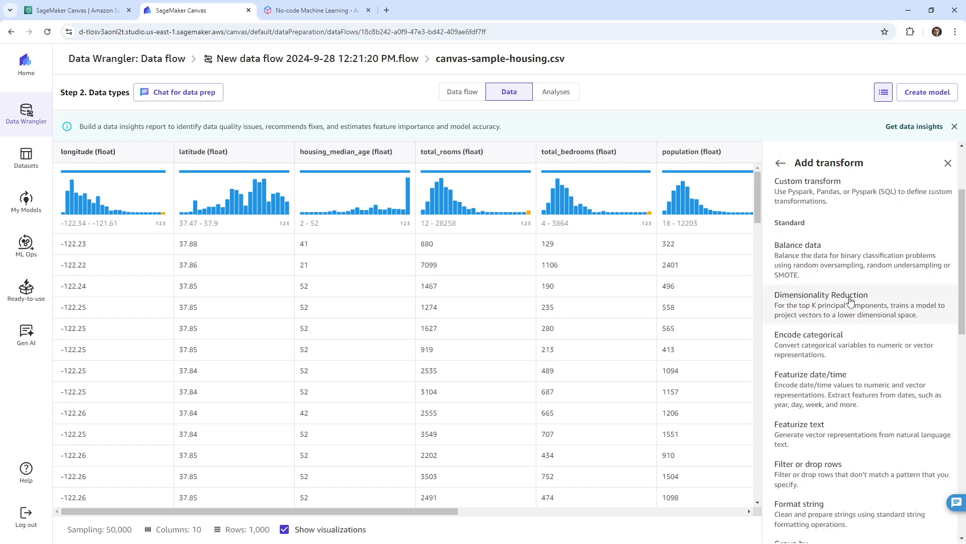
Look through the rest of the standard transforms and the Amazon AI services transforms, and return to the start of the list.
{"action": "scroll", "coordinate": [851, 257], "scroll_direction": "down", "scroll_amount": 4}
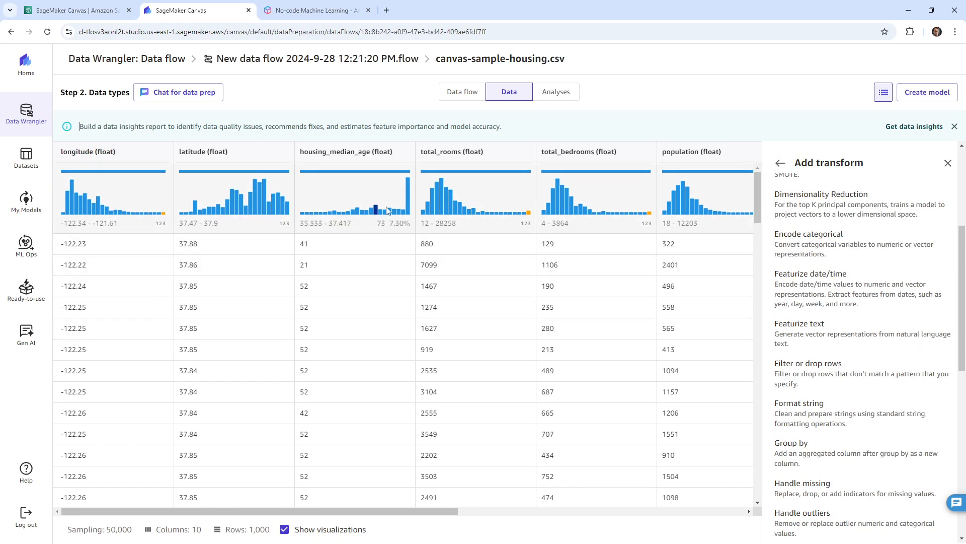
{"action": "scroll", "coordinate": [845, 285], "scroll_direction": "down", "scroll_amount": 1}
{"action": "scroll", "coordinate": [845, 283], "scroll_direction": "down", "scroll_amount": 12}
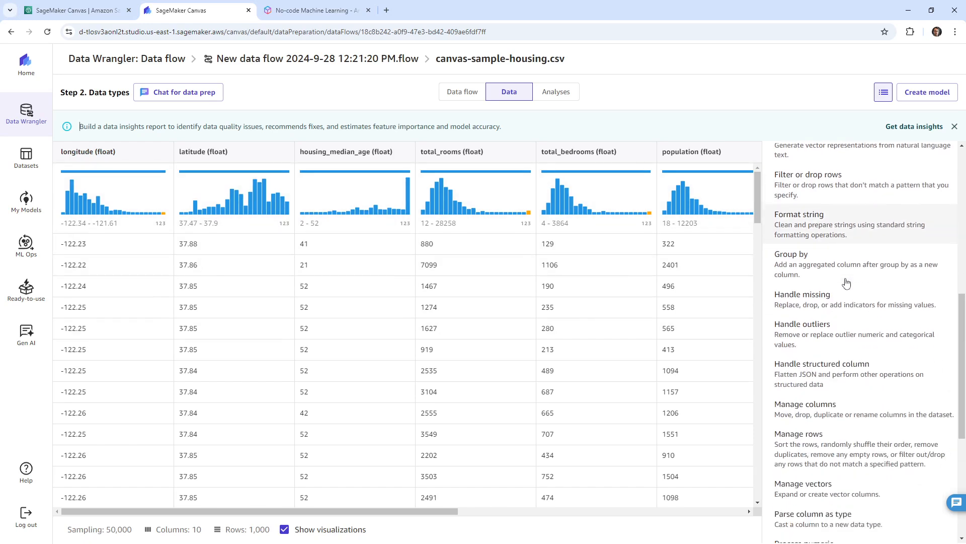
{"action": "scroll", "coordinate": [846, 283], "scroll_direction": "down", "scroll_amount": 3}
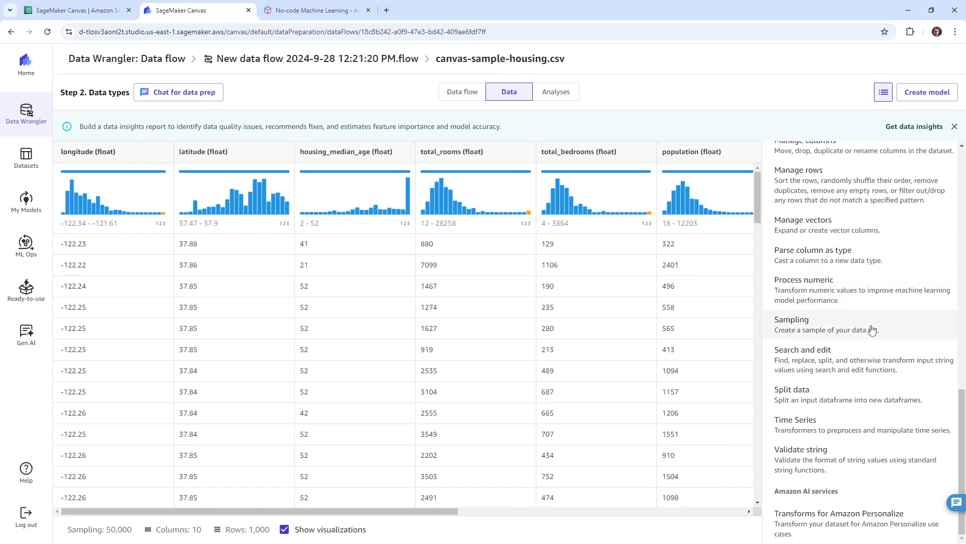
{"action": "scroll", "coordinate": [880, 322], "scroll_direction": "up", "scroll_amount": 15}
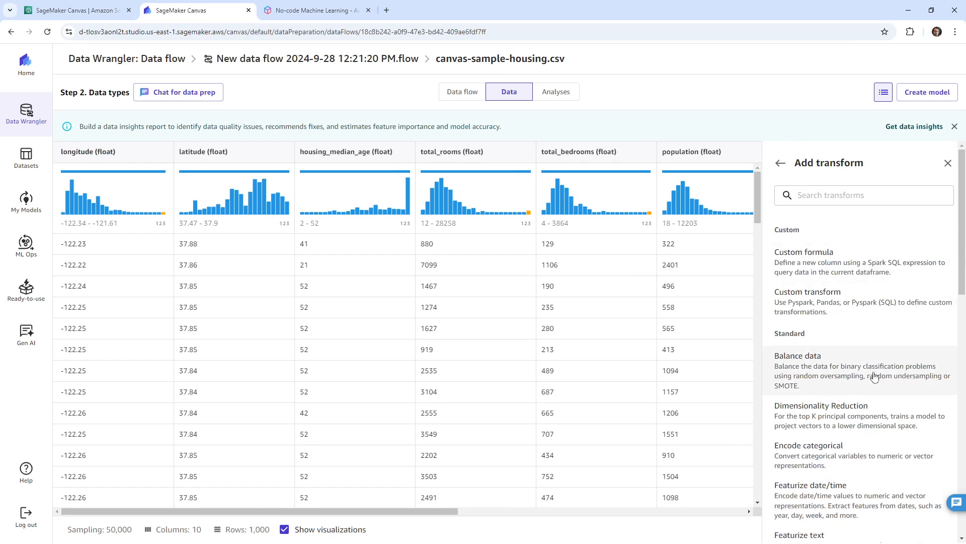
Inspect the Balance data transform's settings and its available target columns, and return to the transform list without adding it.
{"action": "left_click", "coordinate": [874, 374]}
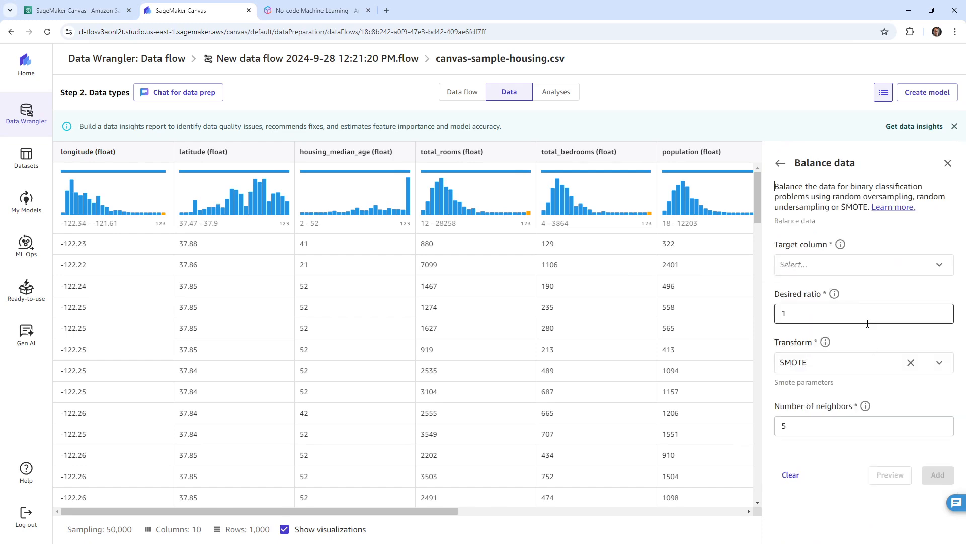
{"action": "left_click", "coordinate": [869, 262]}
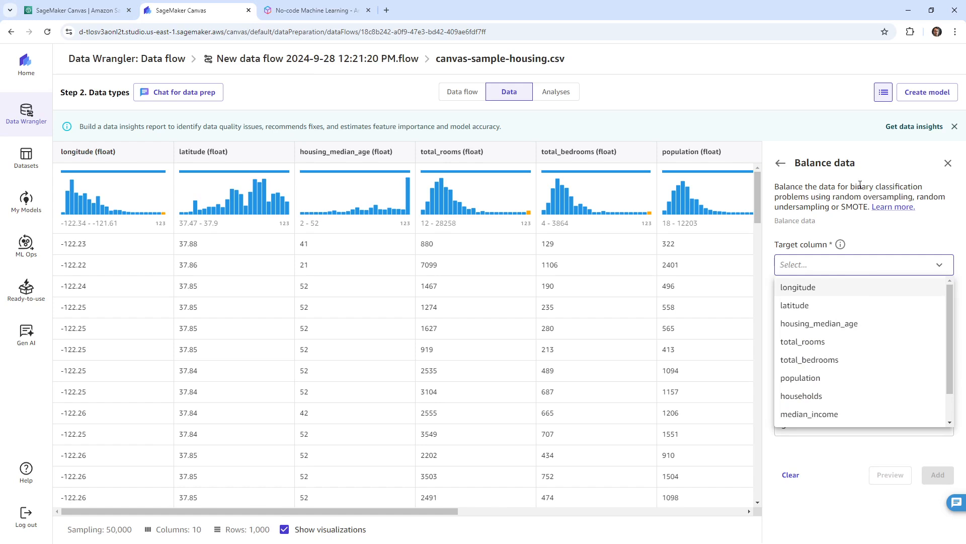
{"action": "scroll", "coordinate": [796, 330], "scroll_direction": "down", "scroll_amount": 2}
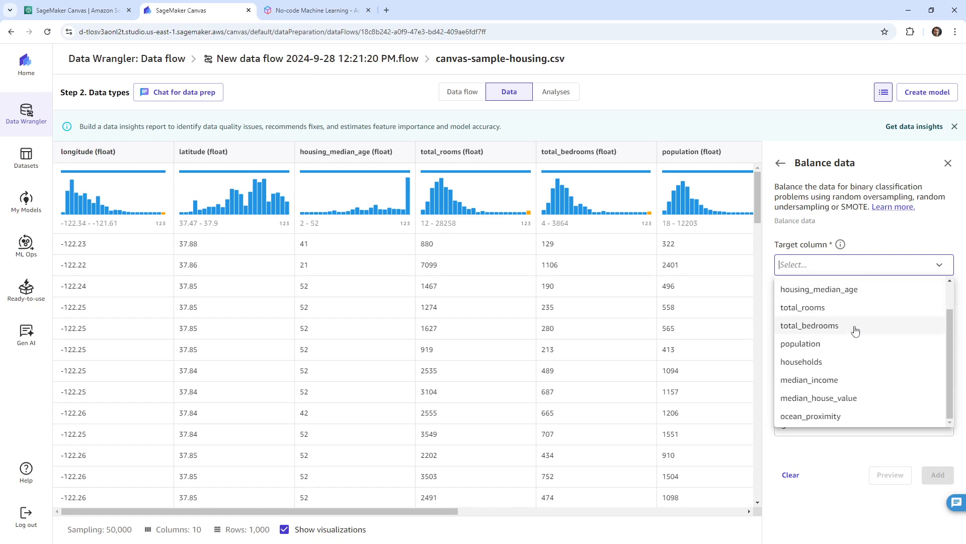
{"action": "scroll", "coordinate": [796, 330], "scroll_direction": "up", "scroll_amount": 2}
{"action": "left_click", "coordinate": [862, 185]}
{"action": "left_click", "coordinate": [779, 164]}
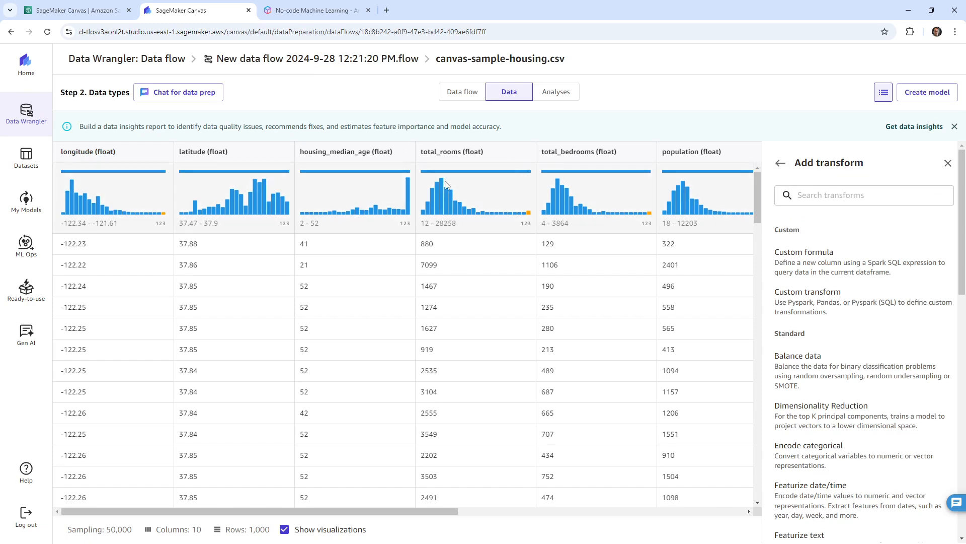
Add a Featurize text transform with Character statistics on the latitude and longitude columns.
{"action": "scroll", "coordinate": [882, 313], "scroll_direction": "down", "scroll_amount": 2}
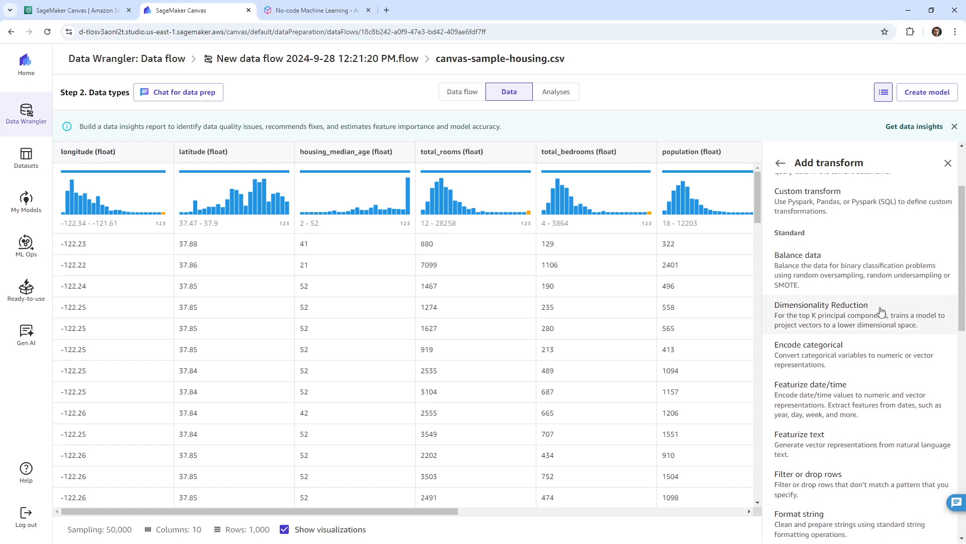
{"action": "scroll", "coordinate": [882, 312], "scroll_direction": "down", "scroll_amount": 3}
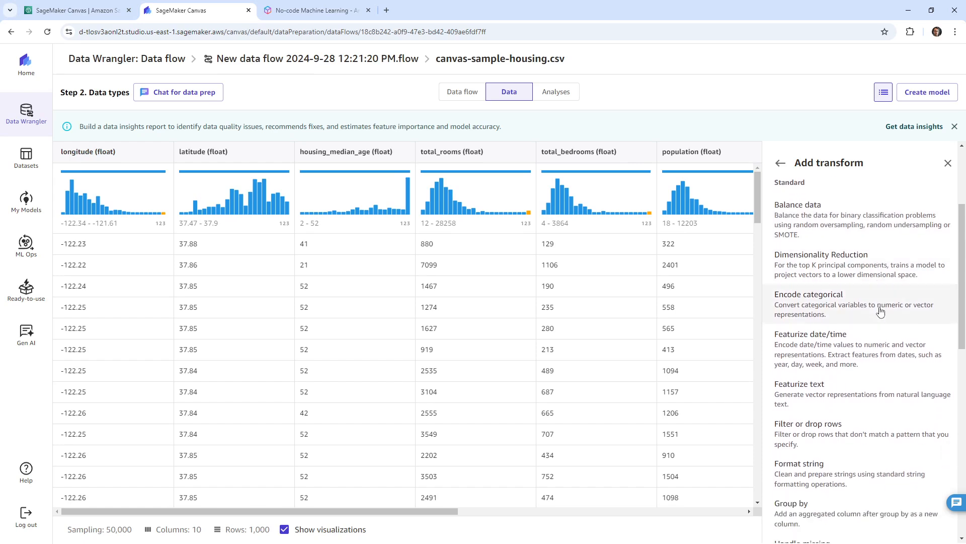
{"action": "left_click", "coordinate": [850, 302]}
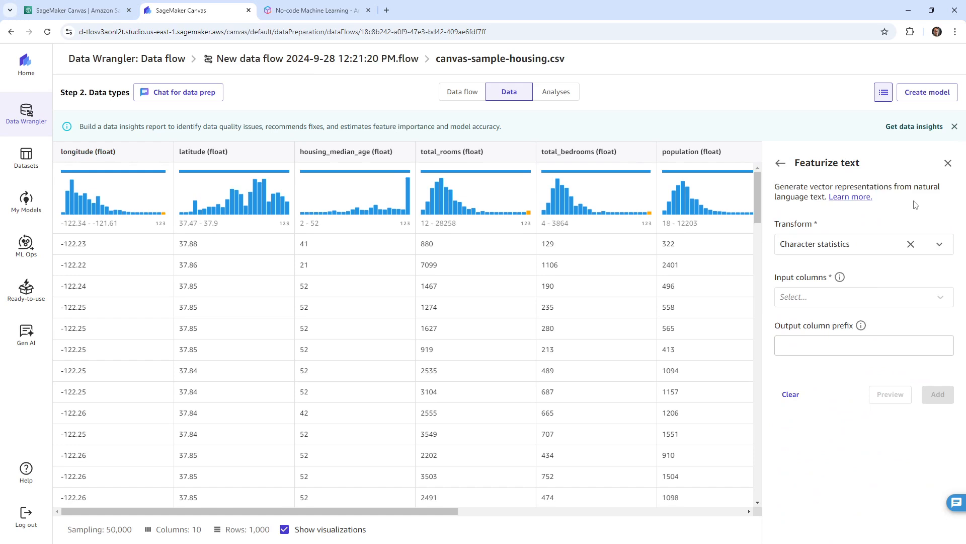
{"action": "left_click", "coordinate": [930, 301]}
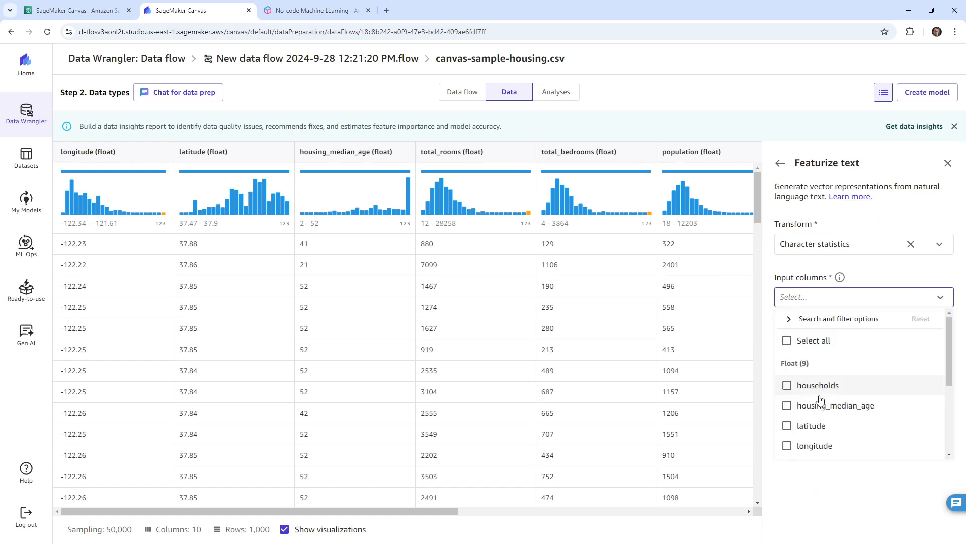
{"action": "left_click", "coordinate": [793, 427]}
{"action": "left_click", "coordinate": [789, 446]}
{"action": "left_click", "coordinate": [859, 216]}
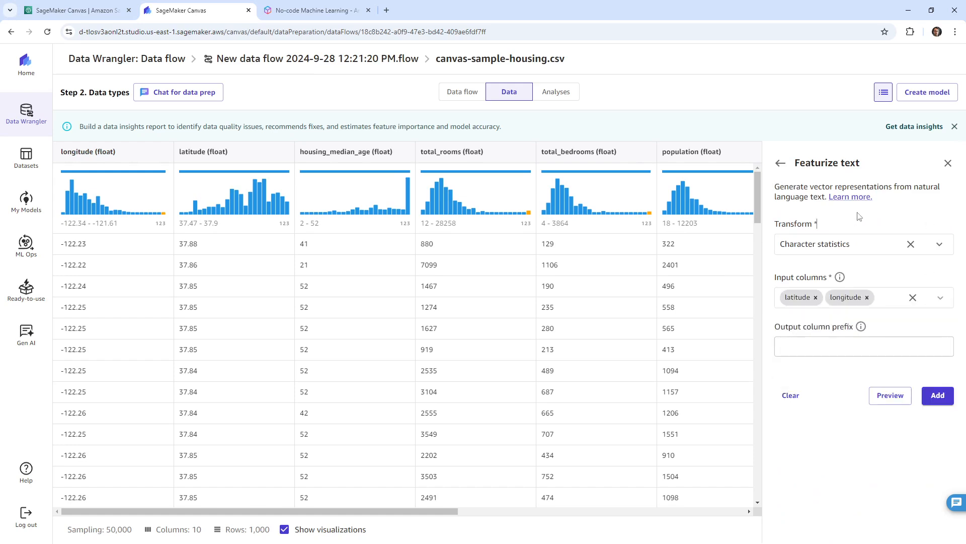
{"action": "left_click", "coordinate": [937, 396]}
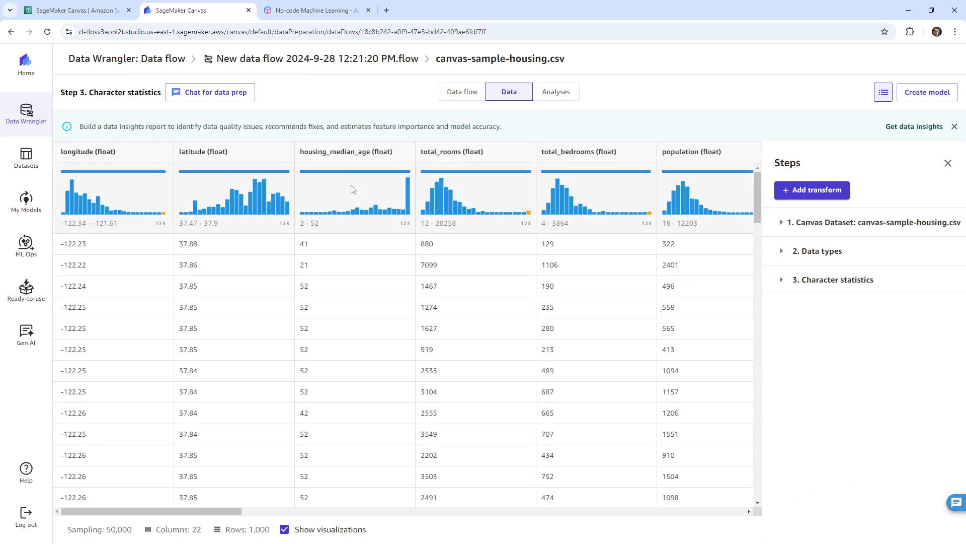
View the guided prompts of Chat for data prep and inspect the Character statistics node's options in the data flow.
{"action": "left_click", "coordinate": [208, 92]}
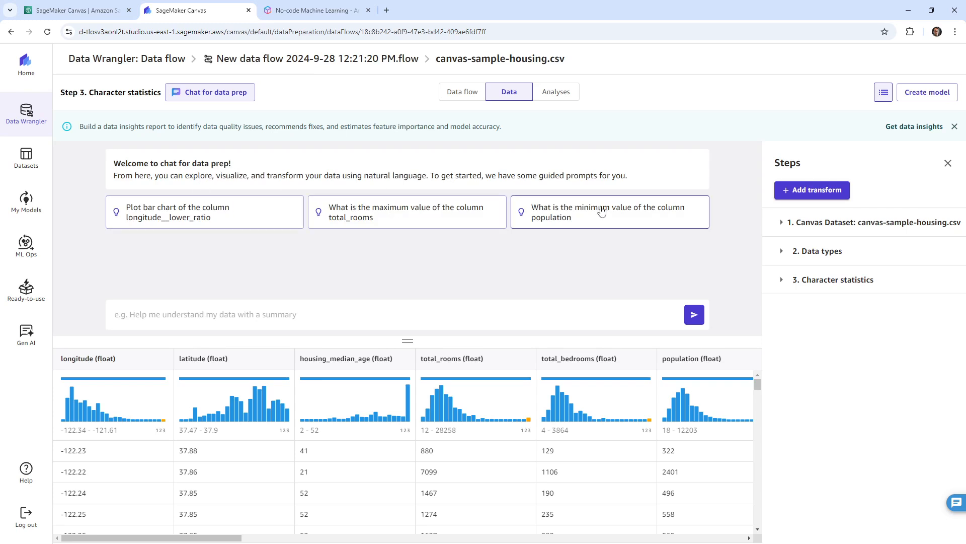
{"action": "left_click", "coordinate": [465, 93]}
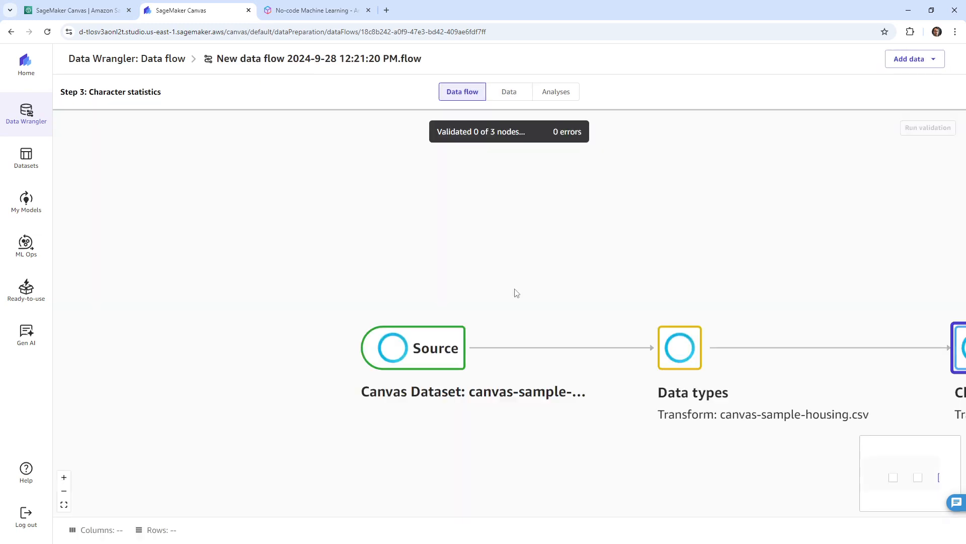
{"action": "left_click_drag", "start_coordinate": [807, 278], "coordinate": [453, 244]}
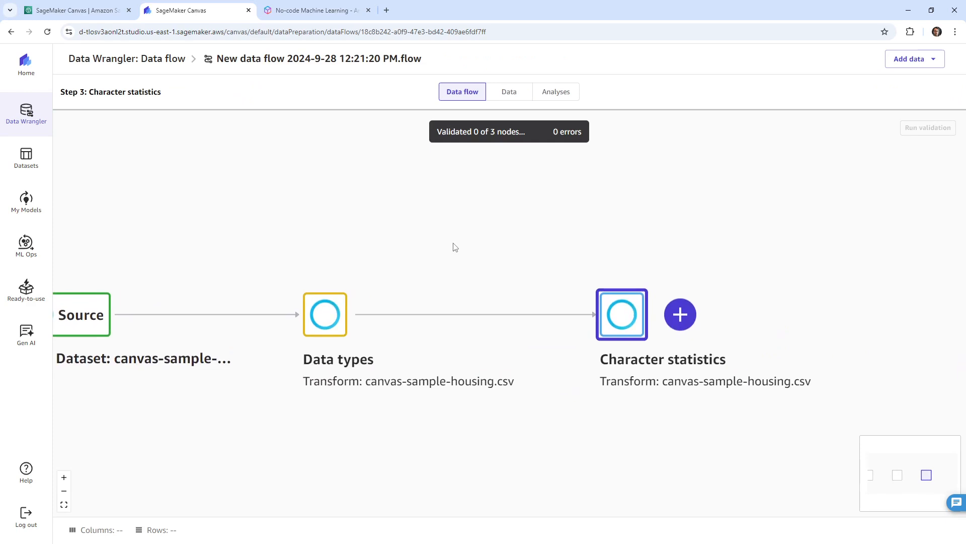
{"action": "left_click", "coordinate": [680, 315]}
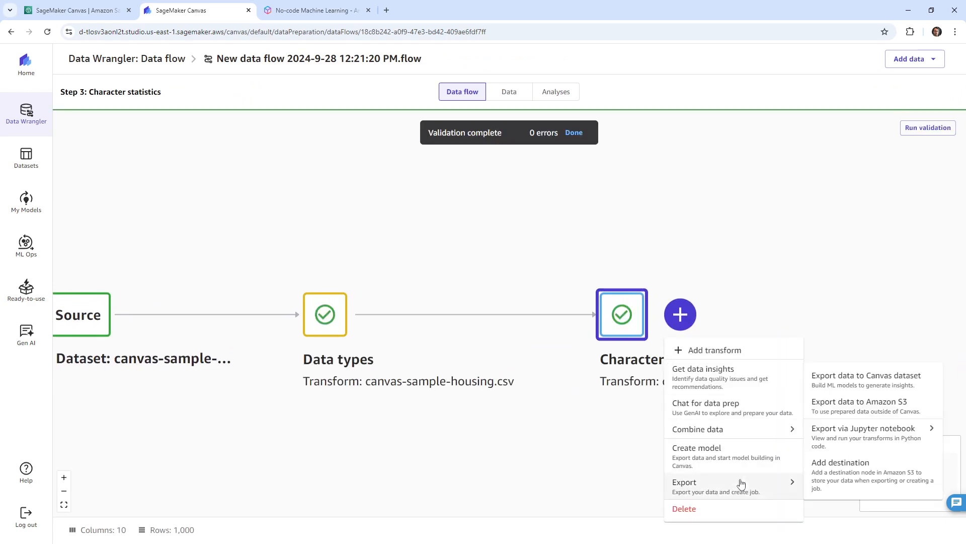
{"action": "mouse_move", "coordinate": [754, 428]}
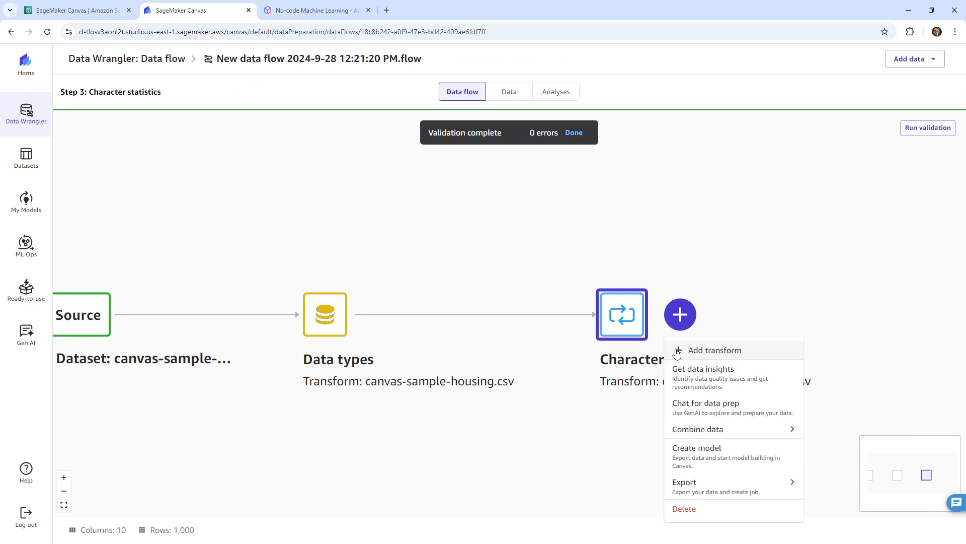
Open the transform steps from the Character statistics node and inspect the Canvas Dataset source step's details.
{"action": "left_click", "coordinate": [677, 351]}
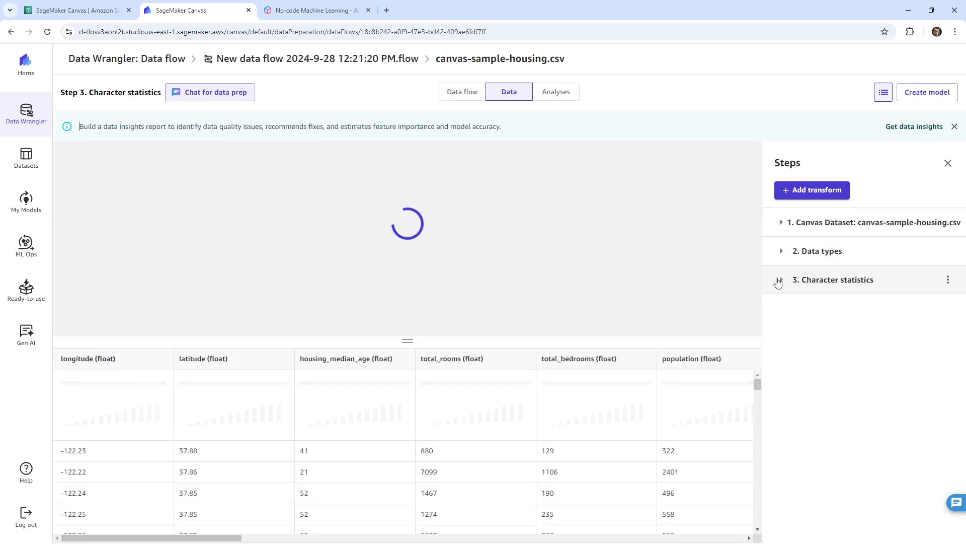
{"action": "left_click", "coordinate": [780, 280]}
{"action": "left_click", "coordinate": [781, 251]}
{"action": "left_click", "coordinate": [780, 223]}
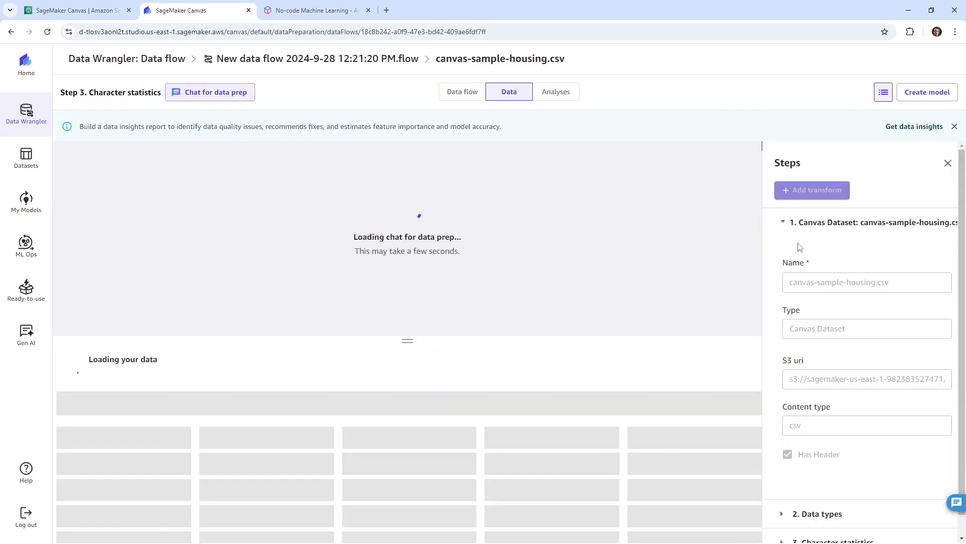
Browse the transforms available after Character statistics, and close the steps pane and the data insights banner.
{"action": "left_click", "coordinate": [805, 191]}
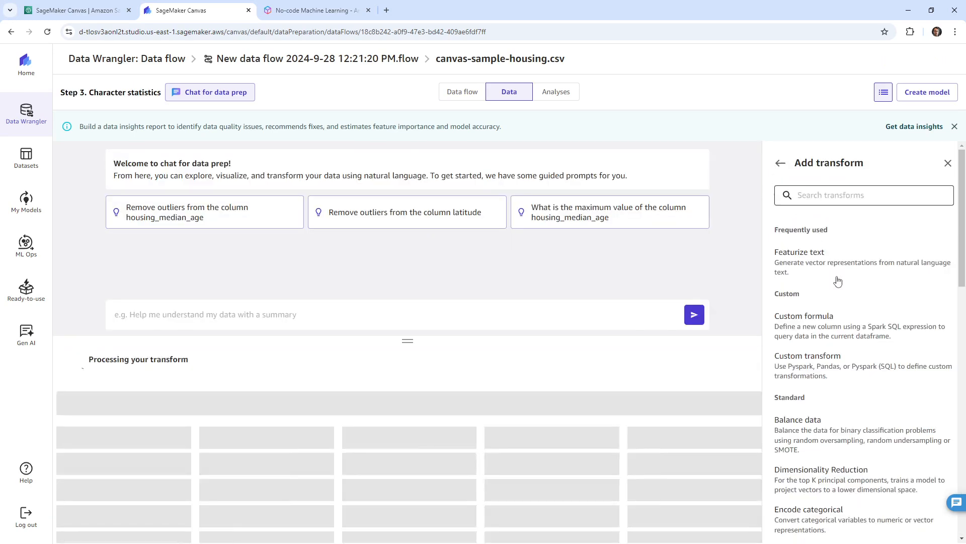
{"action": "scroll", "coordinate": [790, 307], "scroll_direction": "down", "scroll_amount": 12}
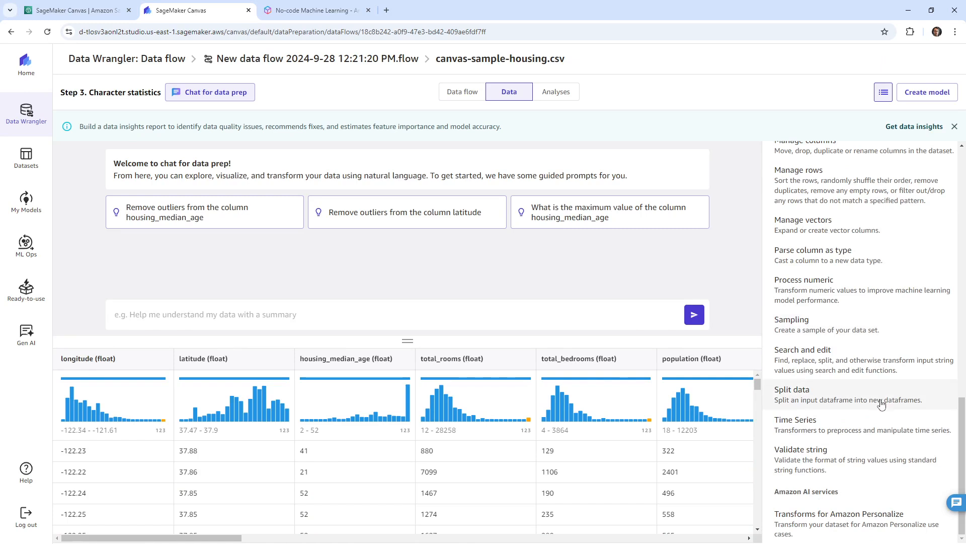
{"action": "scroll", "coordinate": [881, 403], "scroll_direction": "up", "scroll_amount": 15}
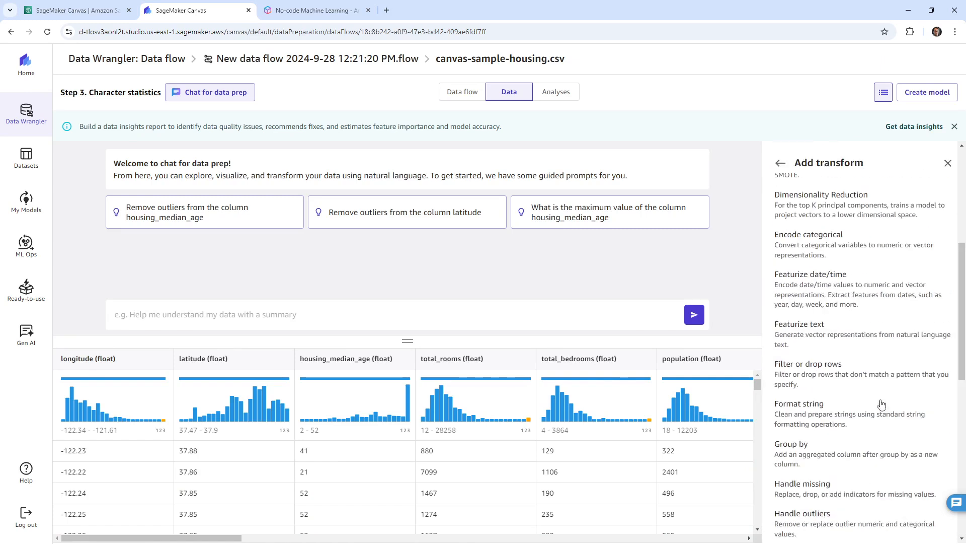
{"action": "left_click", "coordinate": [948, 164]}
{"action": "left_click", "coordinate": [954, 127]}
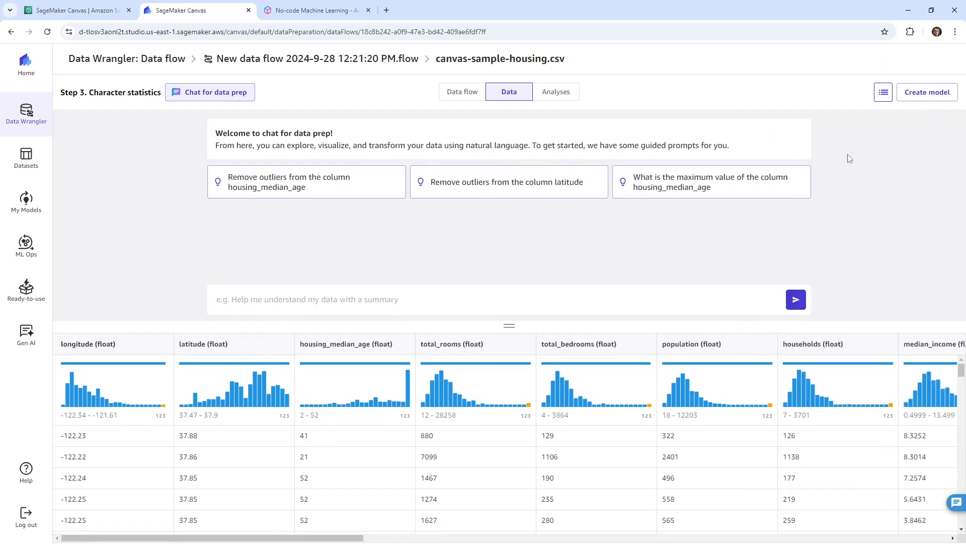
Review the Character statistics step in the Data flow, Data and Analyses views, ending on the data flow.
{"action": "left_click", "coordinate": [449, 94]}
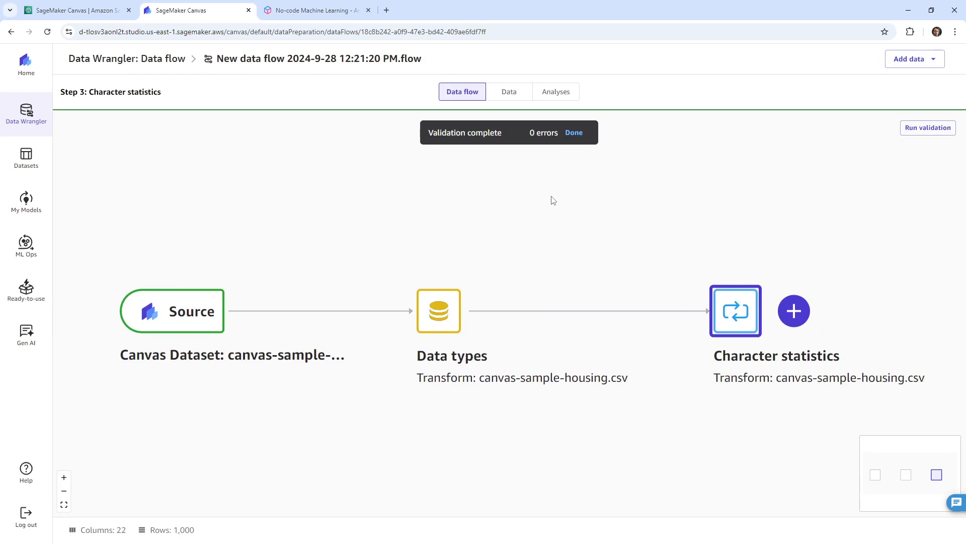
{"action": "left_click", "coordinate": [507, 95]}
{"action": "left_click", "coordinate": [556, 93]}
{"action": "left_click", "coordinate": [503, 96]}
{"action": "left_click", "coordinate": [459, 98]}
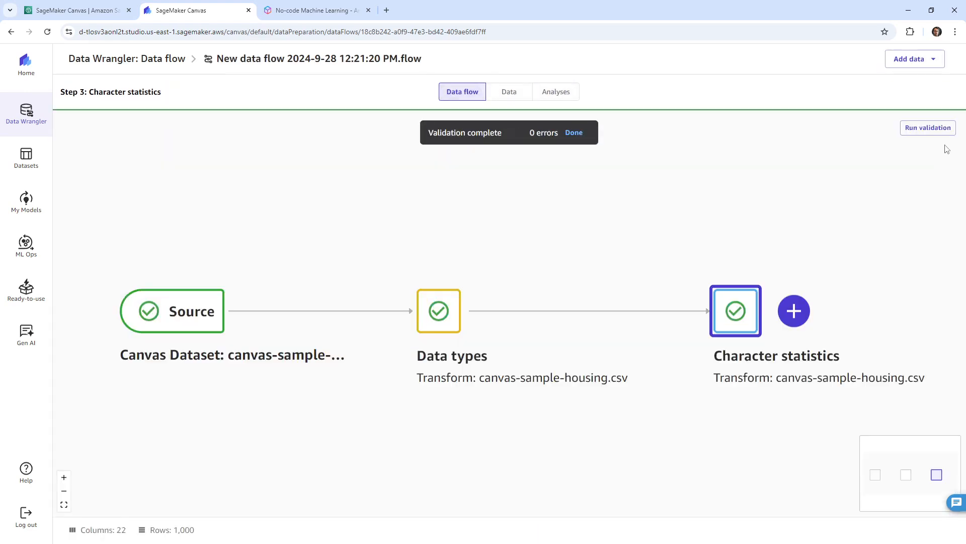
Open the export settings for creating a model and inspect the problem types, leaving Predictive analysis selected.
{"action": "left_click", "coordinate": [556, 92]}
{"action": "left_click", "coordinate": [936, 92]}
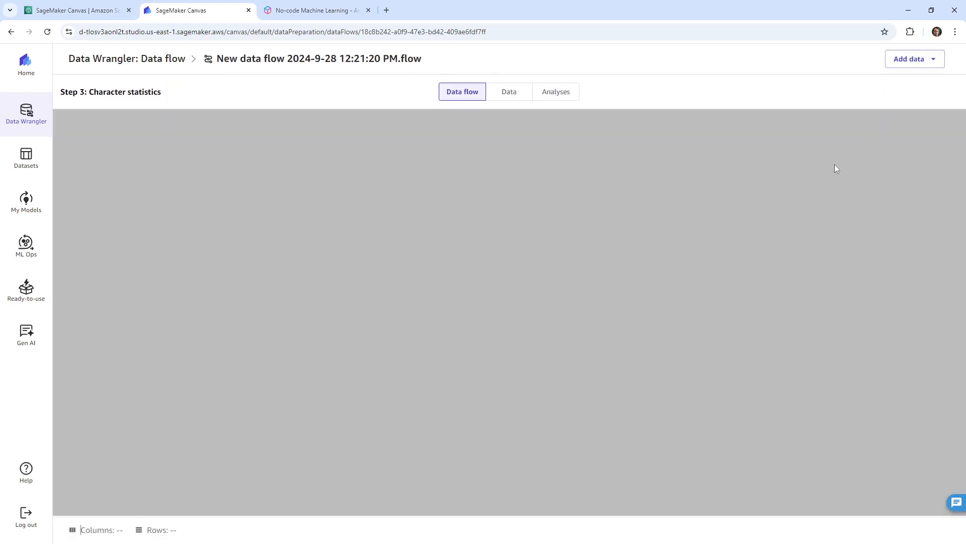
{"action": "left_click", "coordinate": [864, 337]}
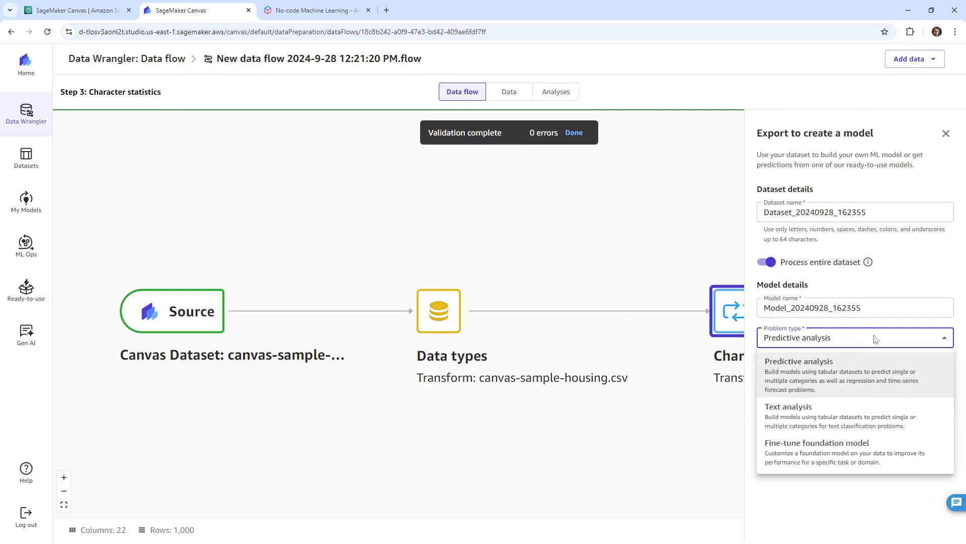
{"action": "key", "text": "Escape"}
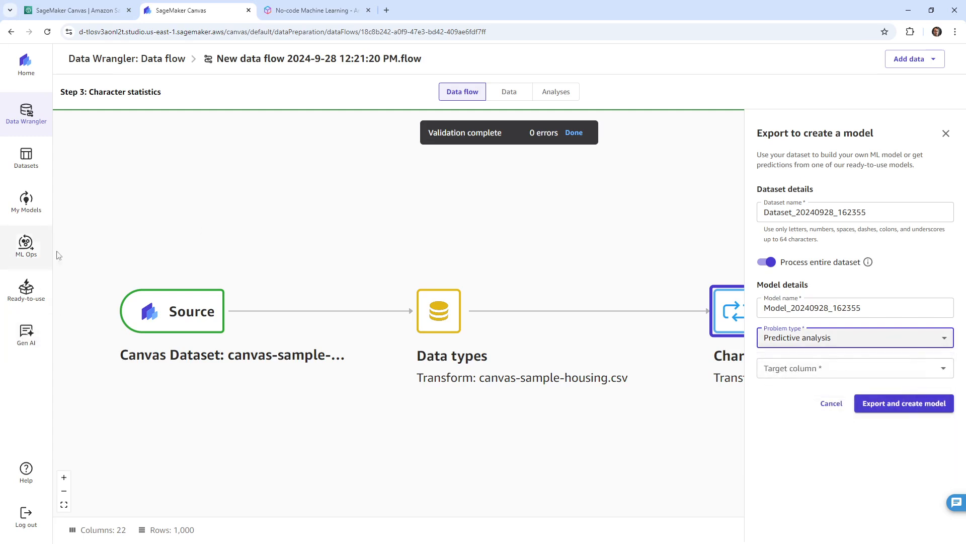
{"action": "left_click", "coordinate": [134, 244]}
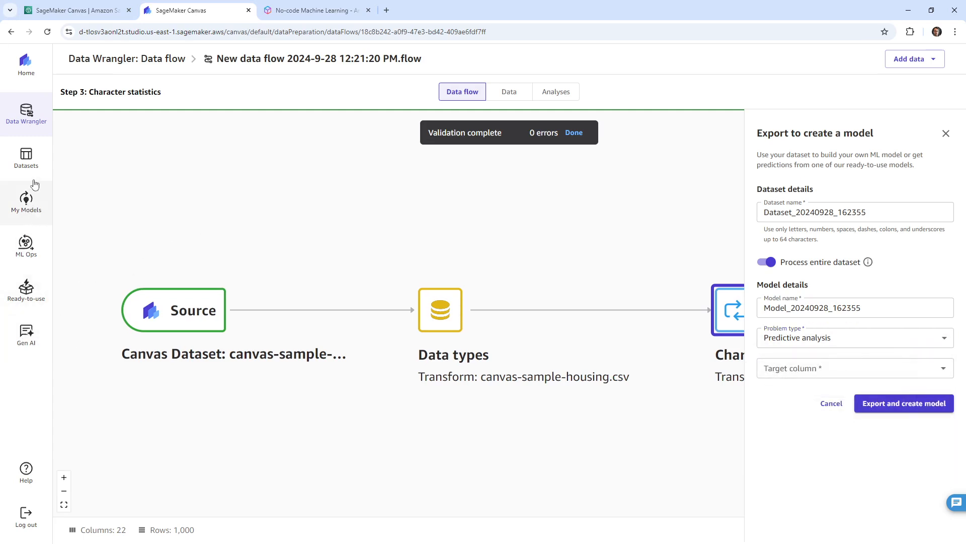
View the Automations and Deployments pages of ML Operations.
{"action": "left_click", "coordinate": [27, 247]}
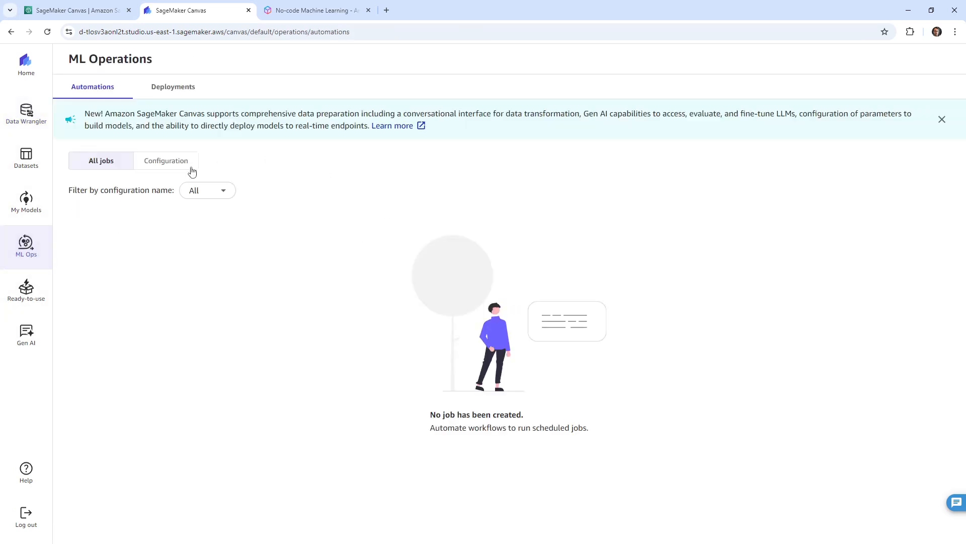
{"action": "left_click", "coordinate": [170, 91]}
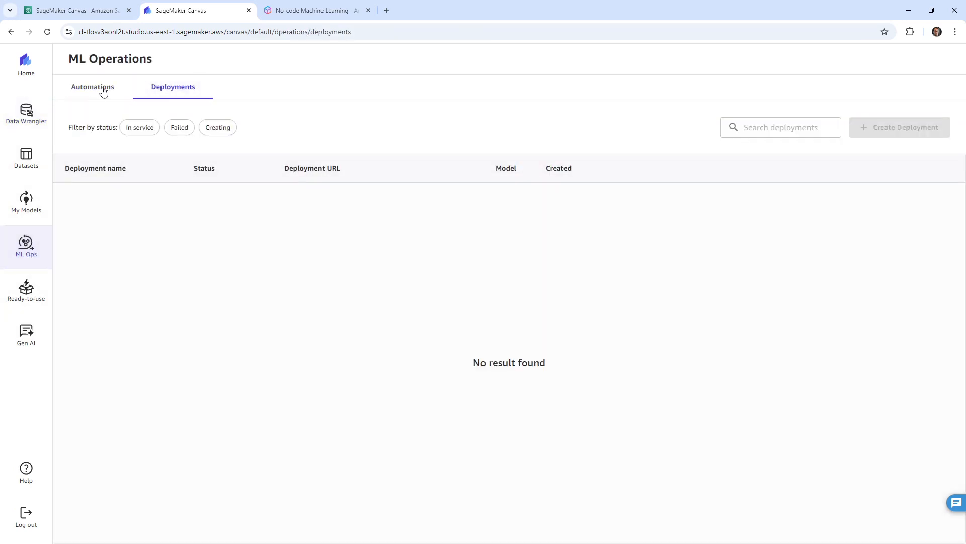
{"action": "left_click", "coordinate": [101, 90]}
Go to My Models and start creating a new model.
{"action": "left_click", "coordinate": [50, 201]}
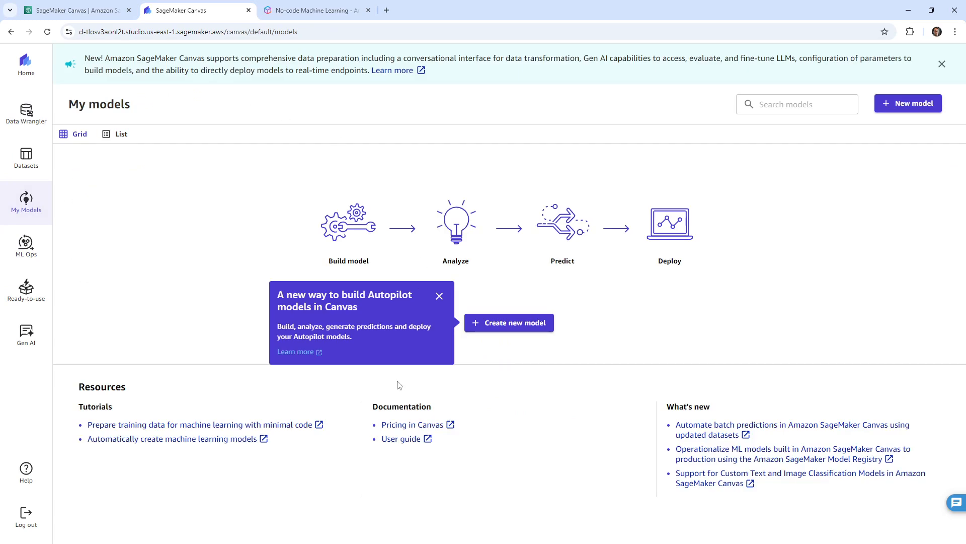
{"action": "left_click", "coordinate": [458, 308]}
{"action": "left_click", "coordinate": [503, 324]}
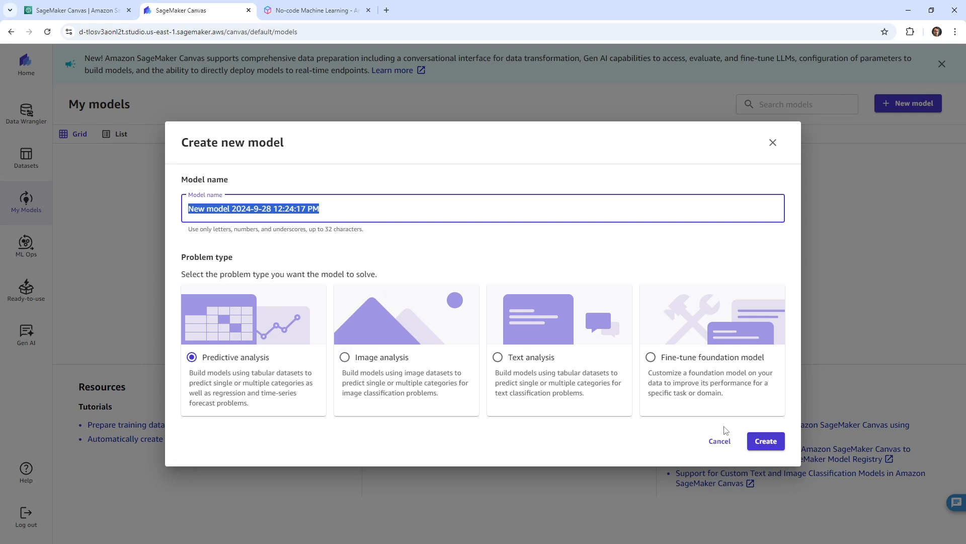
Create the predictive analysis model with its default name and select canvas-sample-housing.csv as its dataset.
{"action": "left_click", "coordinate": [759, 441]}
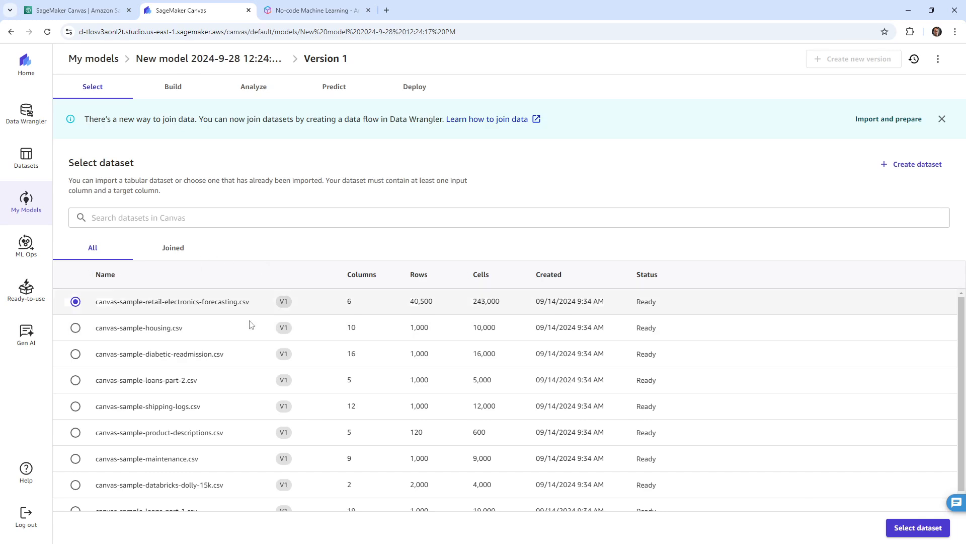
{"action": "scroll", "coordinate": [257, 345], "scroll_direction": "down", "scroll_amount": 1}
{"action": "scroll", "coordinate": [227, 312], "scroll_direction": "up", "scroll_amount": 1}
{"action": "left_click", "coordinate": [181, 252]}
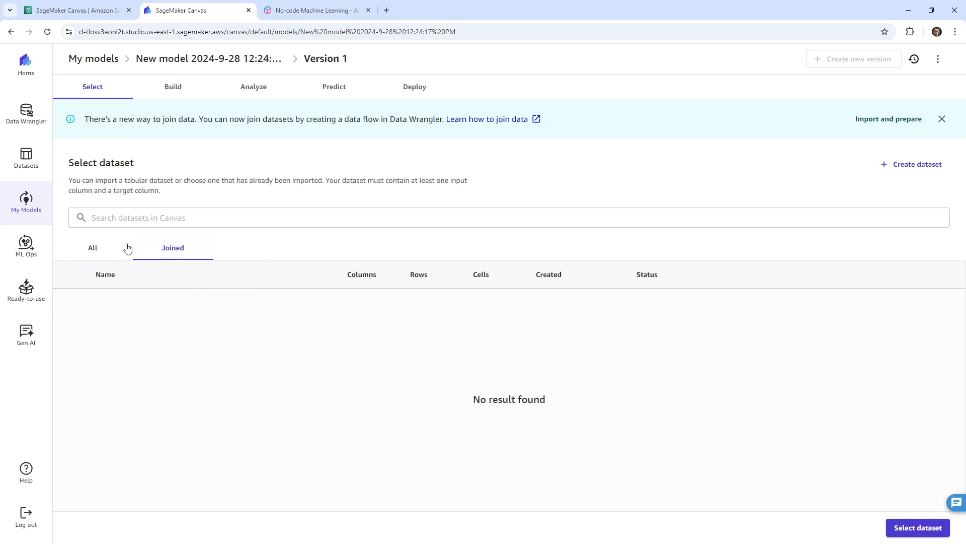
{"action": "left_click", "coordinate": [106, 249]}
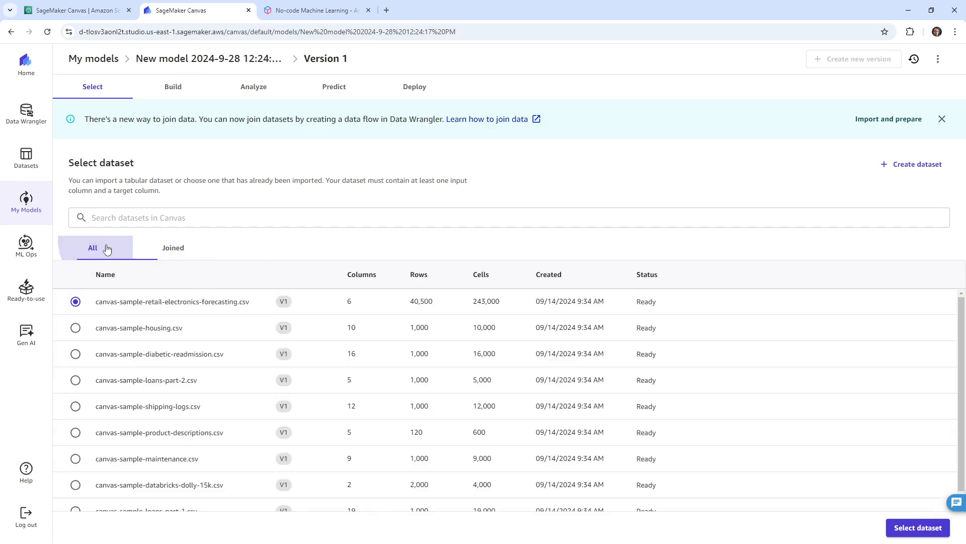
{"action": "left_click", "coordinate": [123, 328]}
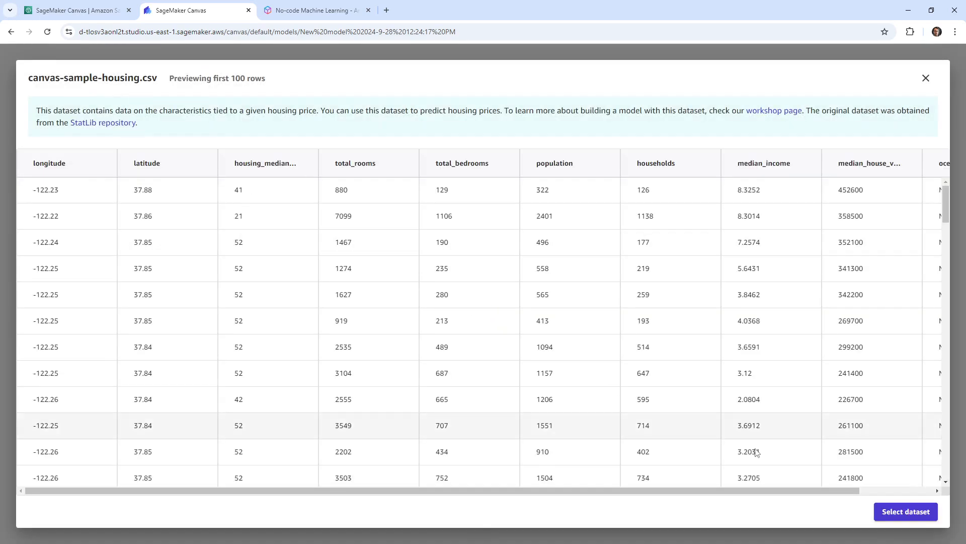
{"action": "left_click", "coordinate": [920, 520]}
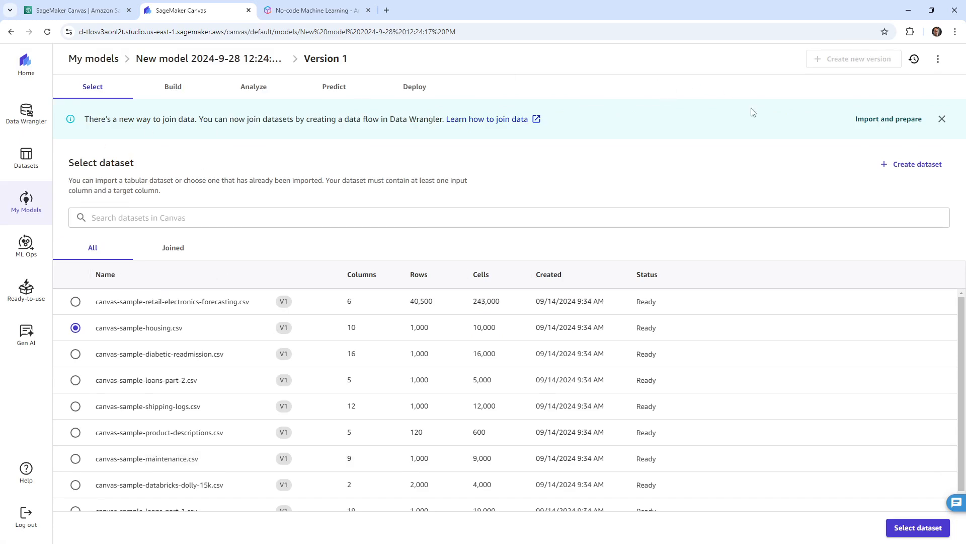
{"action": "left_click", "coordinate": [918, 527]}
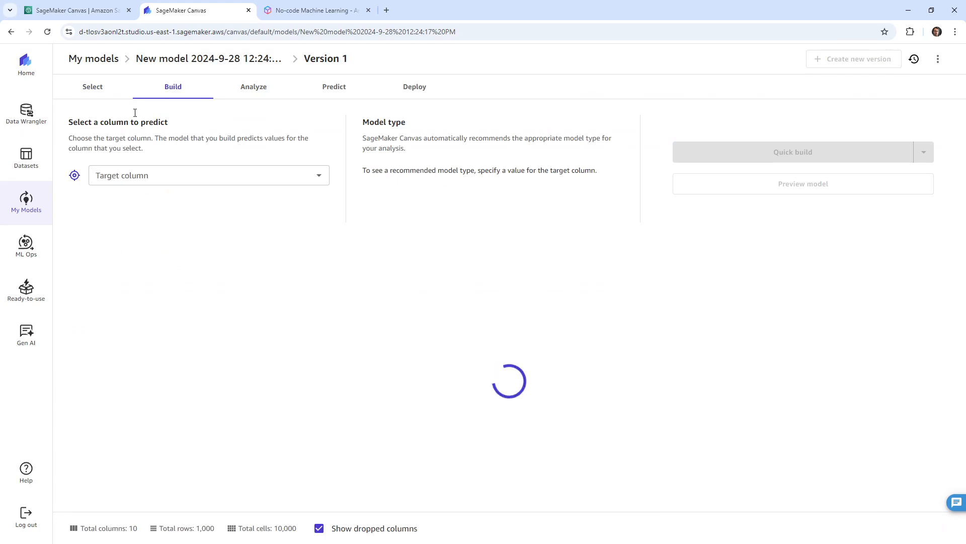
Set total_rooms as the target column for the model to predict.
{"action": "triple_click", "coordinate": [80, 121]}
{"action": "left_click", "coordinate": [252, 179]}
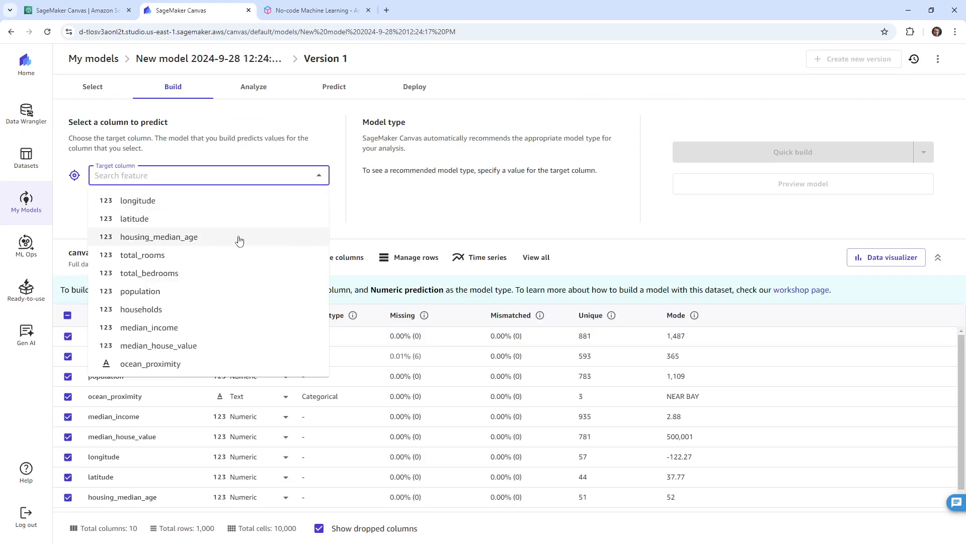
{"action": "left_click", "coordinate": [206, 255]}
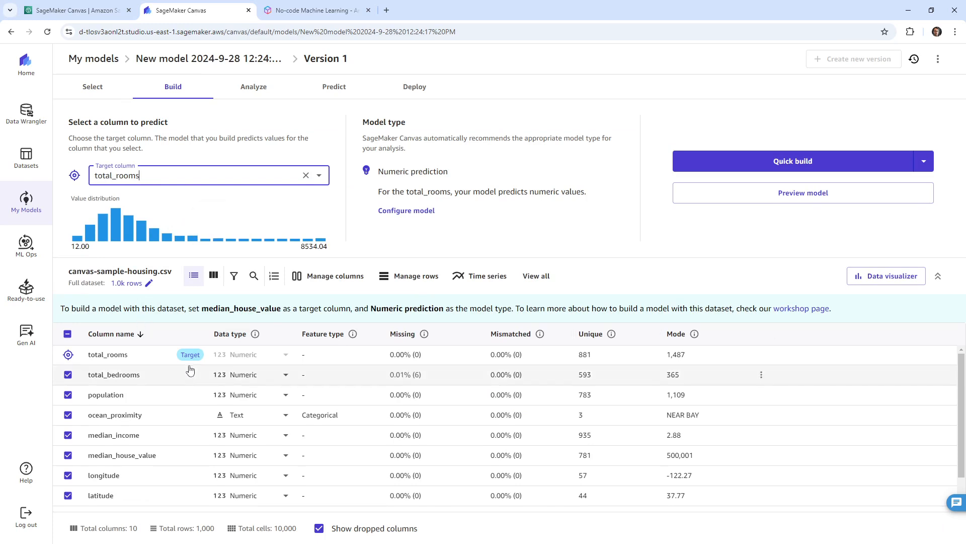
{"action": "scroll", "coordinate": [182, 372], "scroll_direction": "down", "scroll_amount": 1}
{"action": "scroll", "coordinate": [181, 373], "scroll_direction": "up", "scroll_amount": 1}
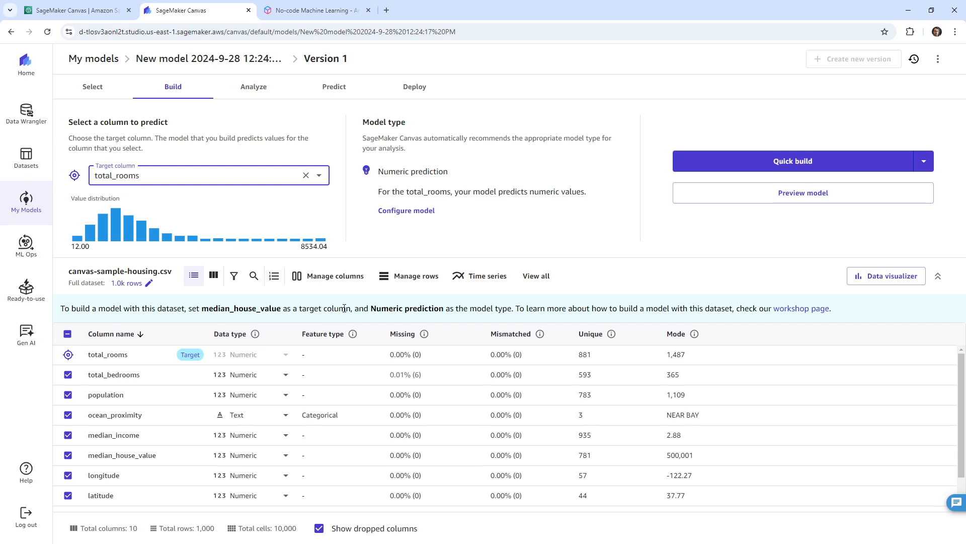
Review the model configuration's model type, objective metric, training method, data split, and max candidates and runtime settings, and close it without saving.
{"action": "left_click_drag", "start_coordinate": [360, 307], "coordinate": [492, 306]}
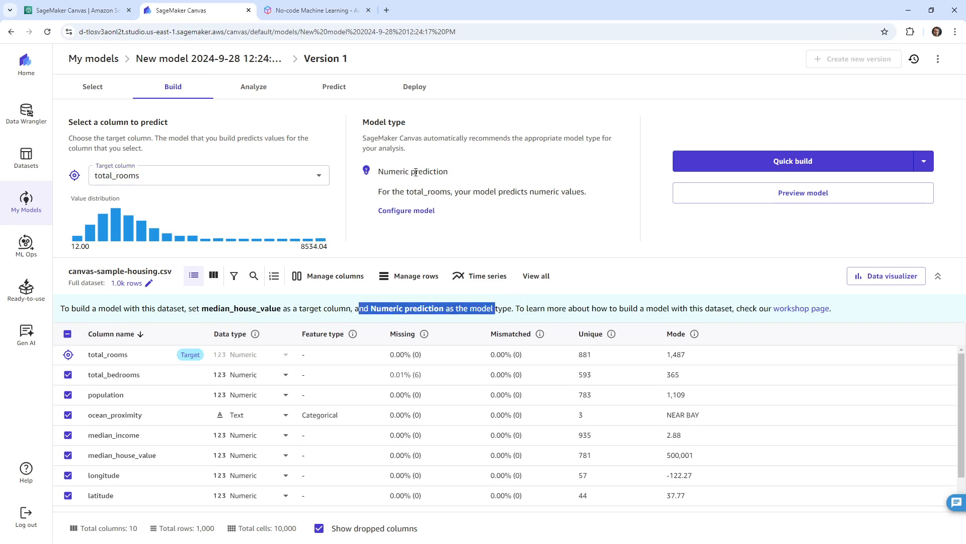
{"action": "left_click", "coordinate": [420, 211]}
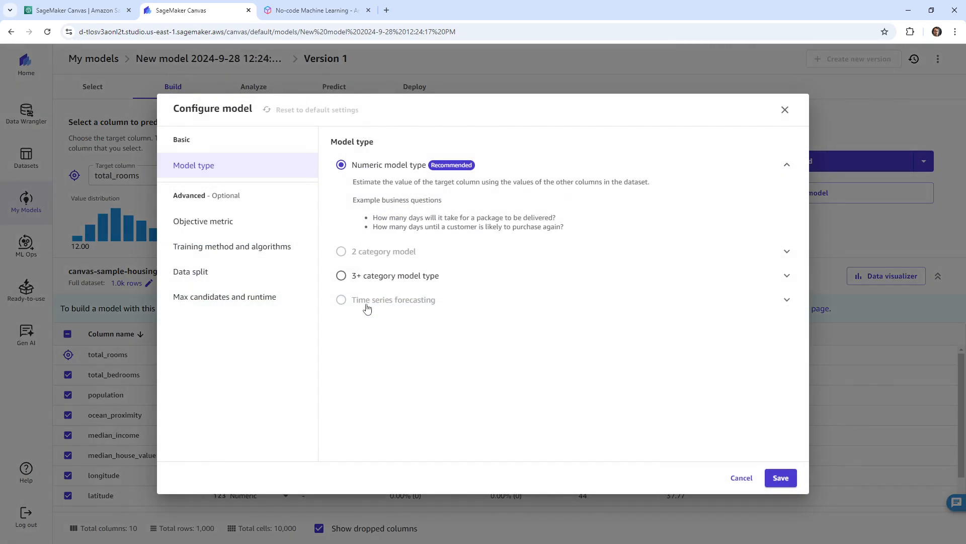
{"action": "left_click", "coordinate": [785, 112]}
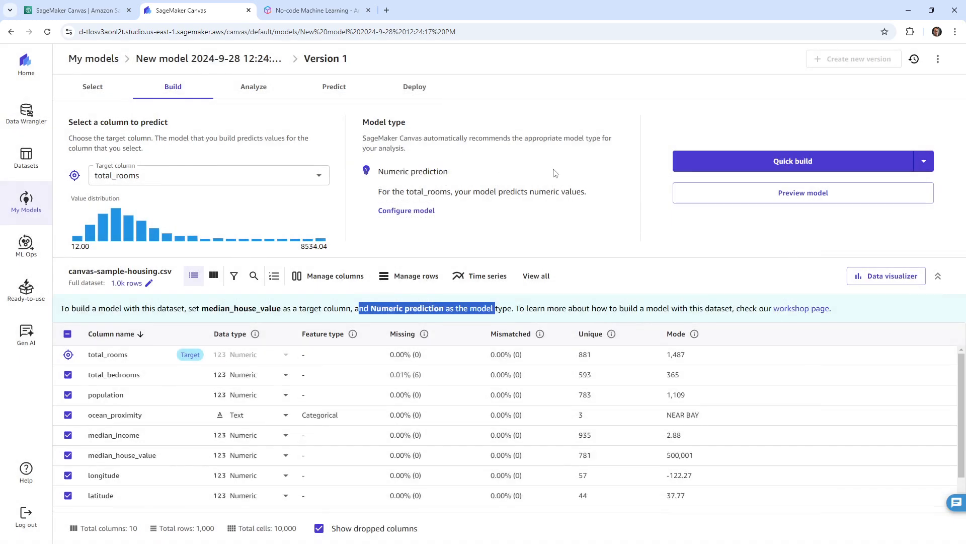
{"action": "left_click", "coordinate": [394, 211]}
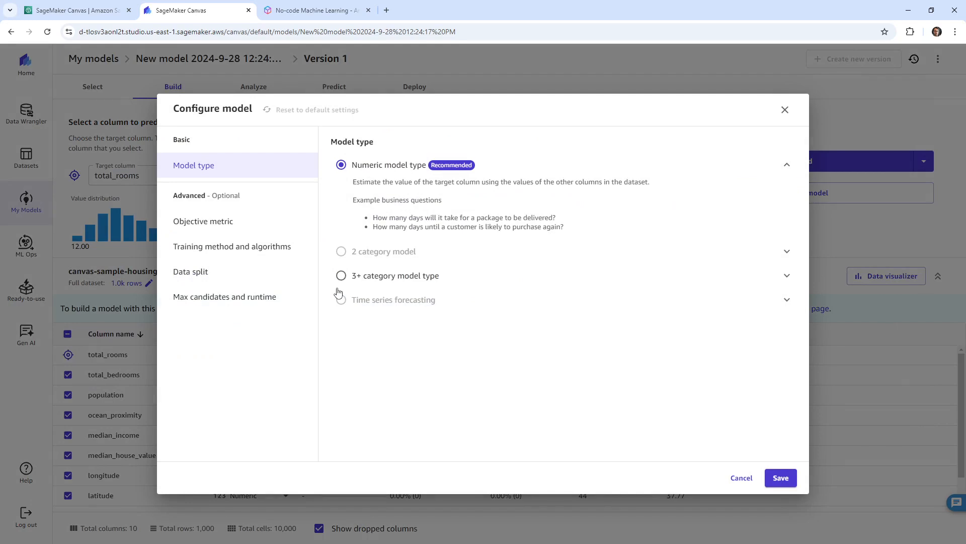
{"action": "left_click", "coordinate": [205, 228]}
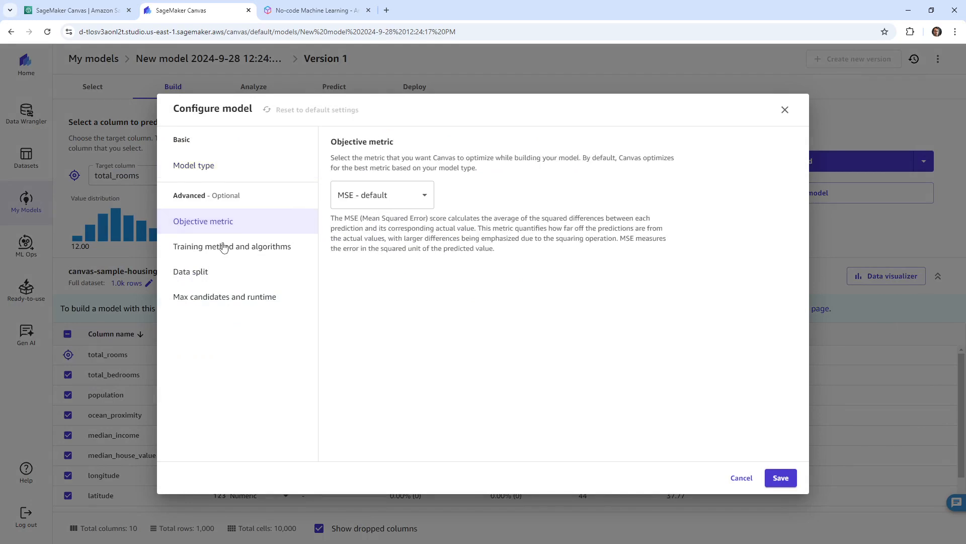
{"action": "left_click", "coordinate": [222, 247]}
{"action": "left_click", "coordinate": [229, 274]}
{"action": "left_click", "coordinate": [233, 296]}
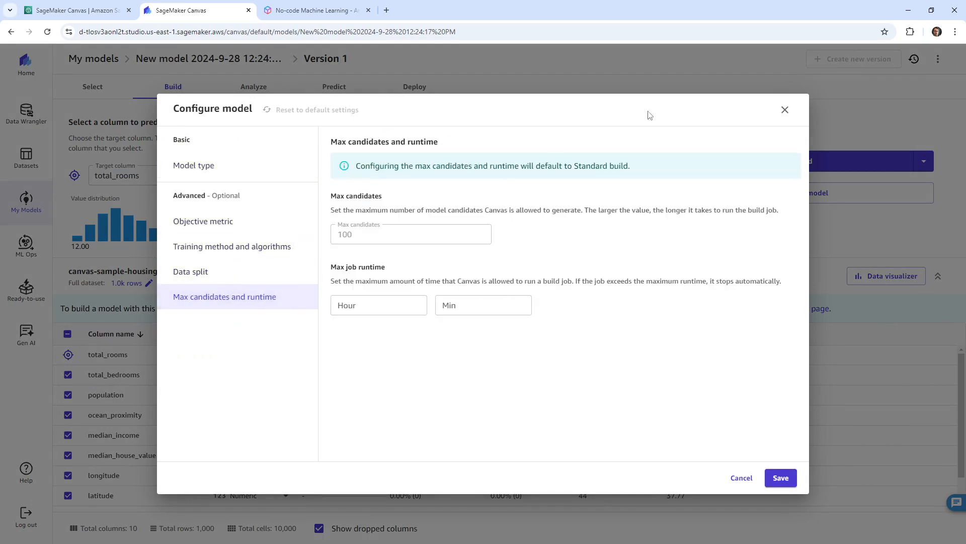
{"action": "left_click", "coordinate": [783, 111]}
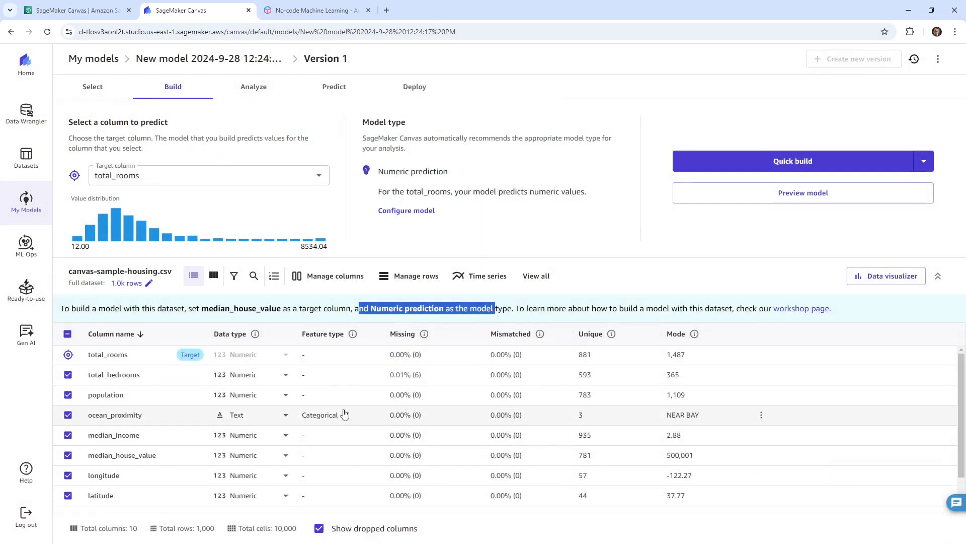
Compare the Standard build and Quick build options, keeping Quick build as the build type.
{"action": "scroll", "coordinate": [345, 414], "scroll_direction": "down", "scroll_amount": 1}
{"action": "scroll", "coordinate": [344, 413], "scroll_direction": "up", "scroll_amount": 1}
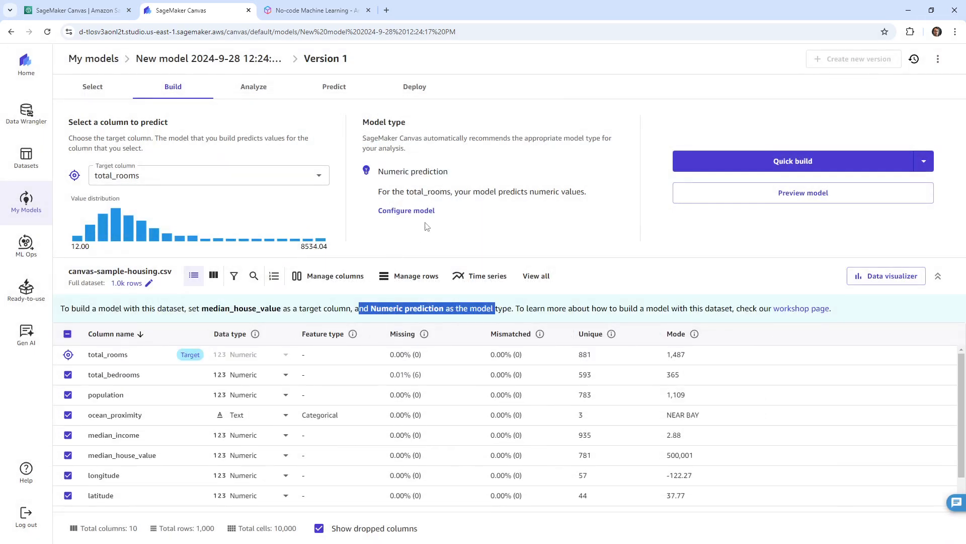
{"action": "left_click", "coordinate": [926, 161]}
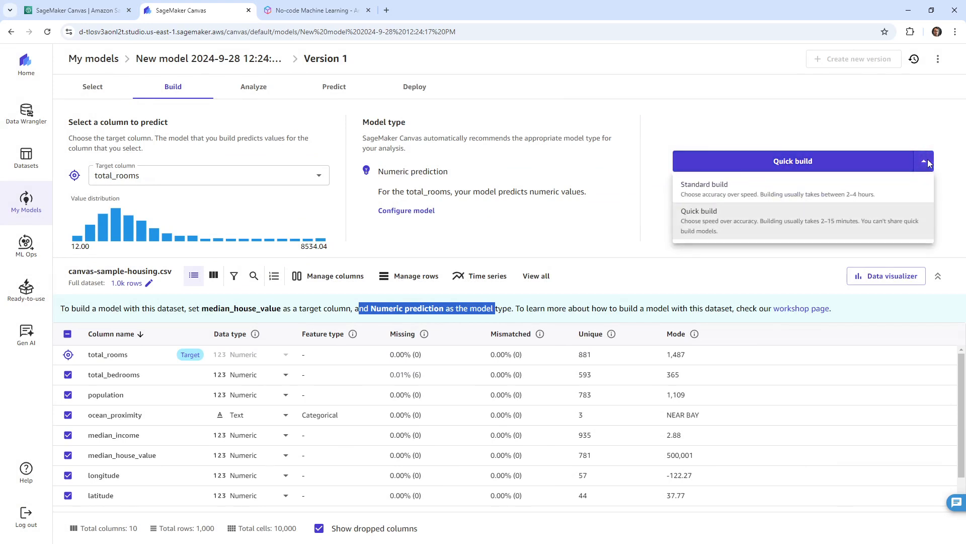
{"action": "left_click", "coordinate": [839, 231]}
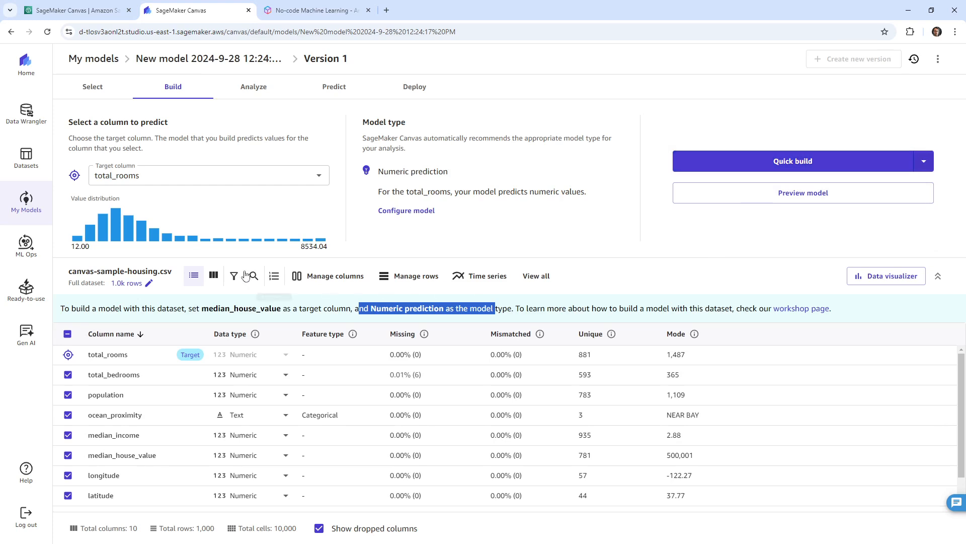
View the dataset's columns as a grid, open the row filter settings, and return to the list view.
{"action": "left_click", "coordinate": [213, 275]}
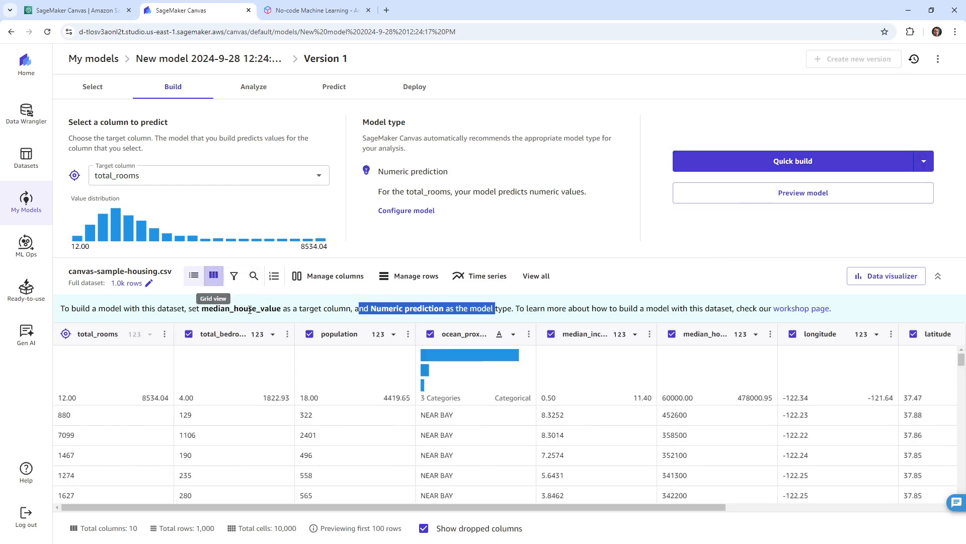
{"action": "mouse_move", "coordinate": [497, 357]}
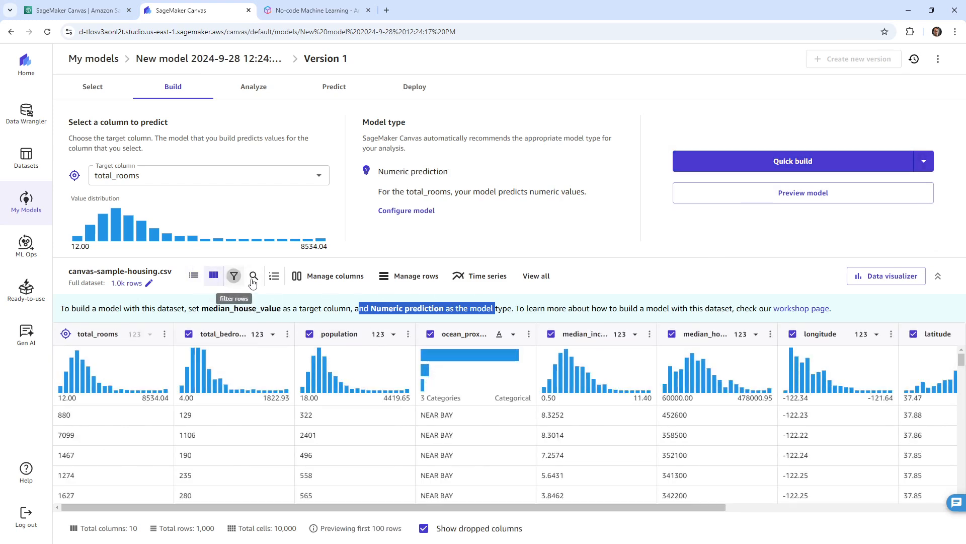
{"action": "left_click", "coordinate": [234, 275]}
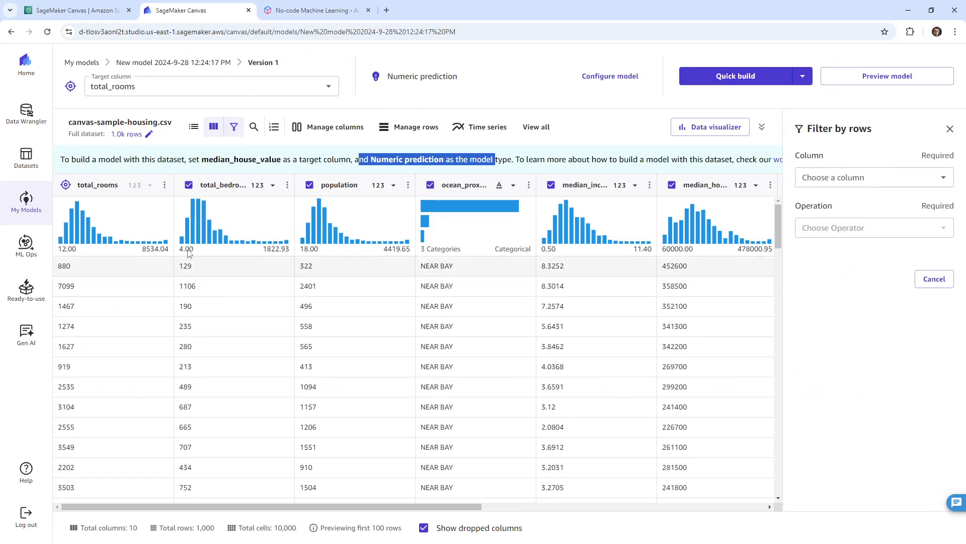
{"action": "left_click", "coordinate": [194, 126]}
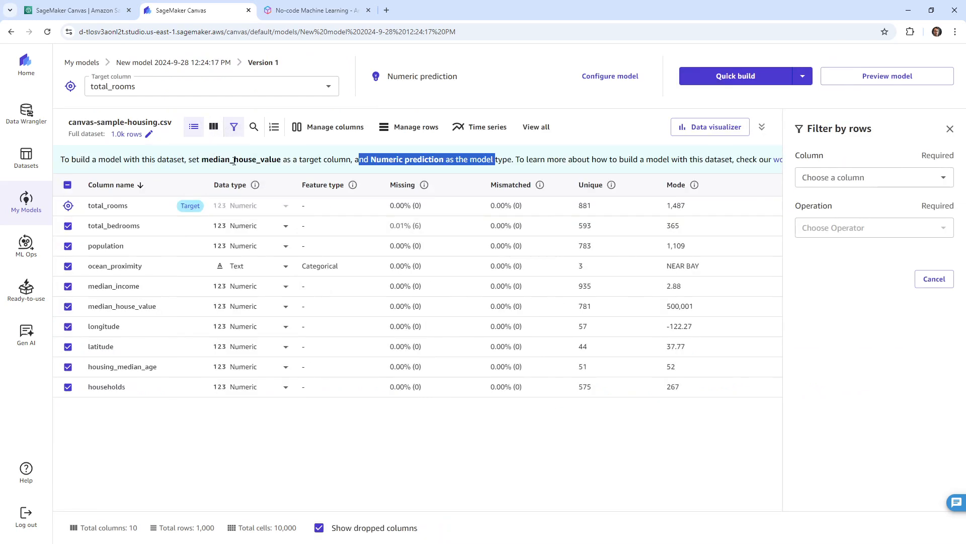
Exclude the households column from the model, restore it, and close the model recipe.
{"action": "left_click", "coordinate": [68, 387]}
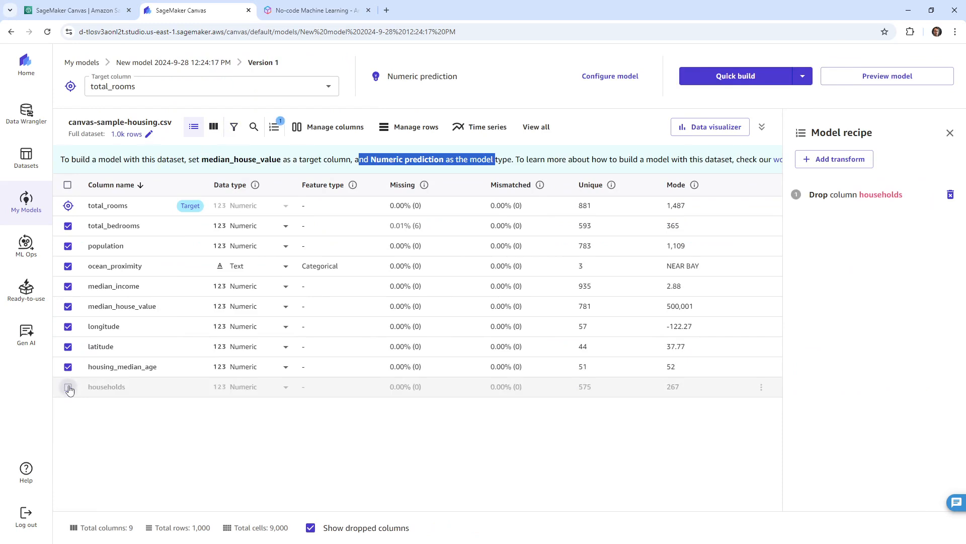
{"action": "left_click", "coordinate": [68, 386]}
{"action": "left_click", "coordinate": [68, 387]}
{"action": "left_click", "coordinate": [67, 386]}
{"action": "left_click", "coordinate": [68, 387]}
{"action": "left_click", "coordinate": [68, 387]}
{"action": "left_click", "coordinate": [68, 386]}
{"action": "left_click", "coordinate": [68, 387]}
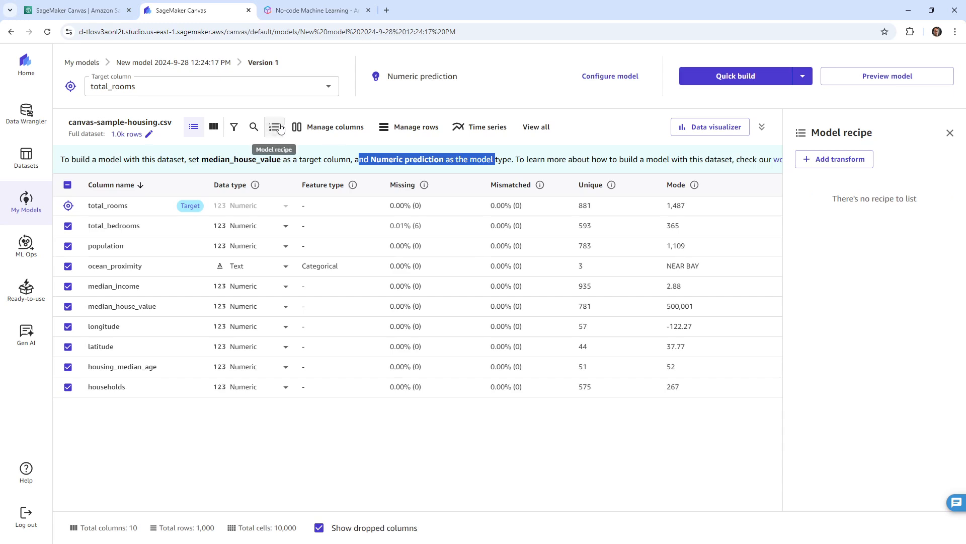
{"action": "left_click", "coordinate": [950, 133]}
Start a Quick build of the numeric prediction model for total_rooms.
{"action": "left_click", "coordinate": [804, 78]}
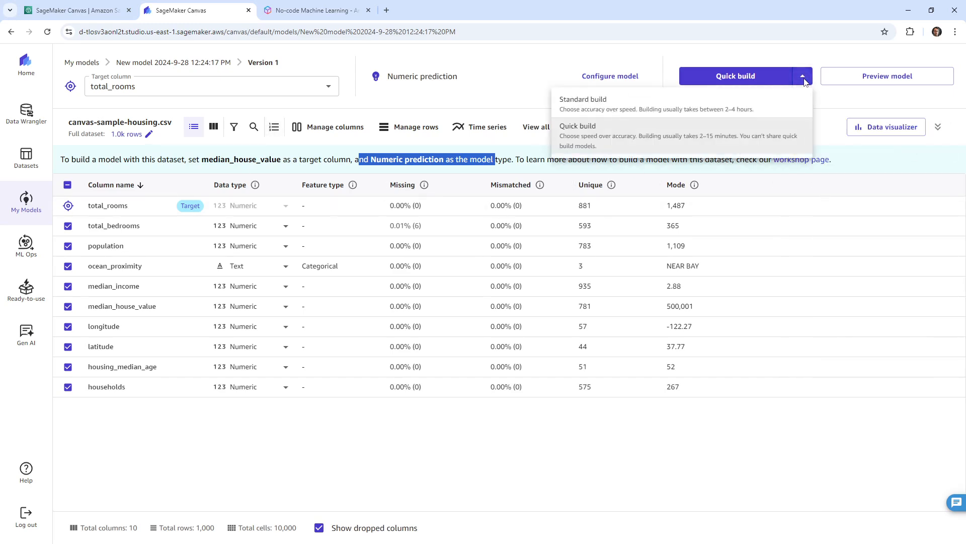
{"action": "left_click", "coordinate": [804, 78]}
{"action": "left_click", "coordinate": [804, 78]}
{"action": "left_click", "coordinate": [733, 137]}
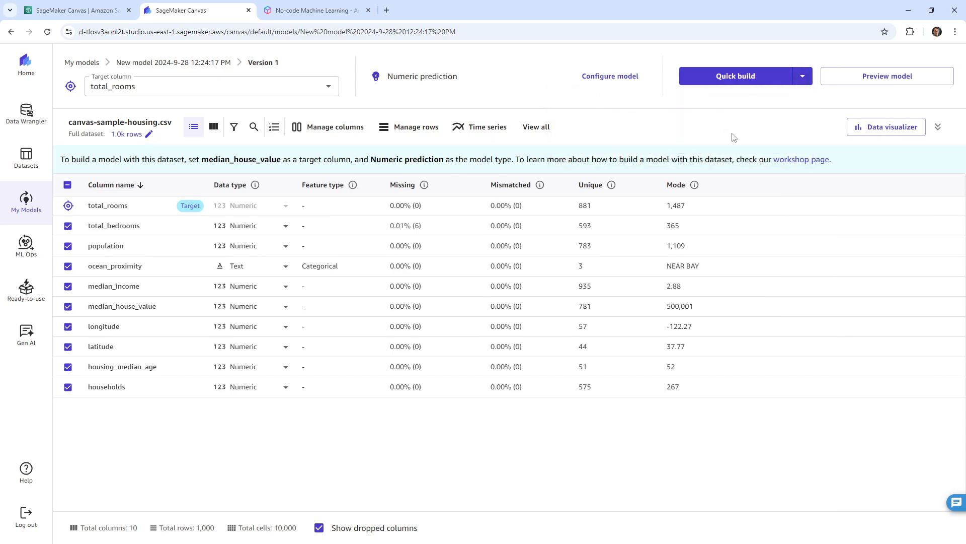
{"action": "left_click", "coordinate": [735, 83]}
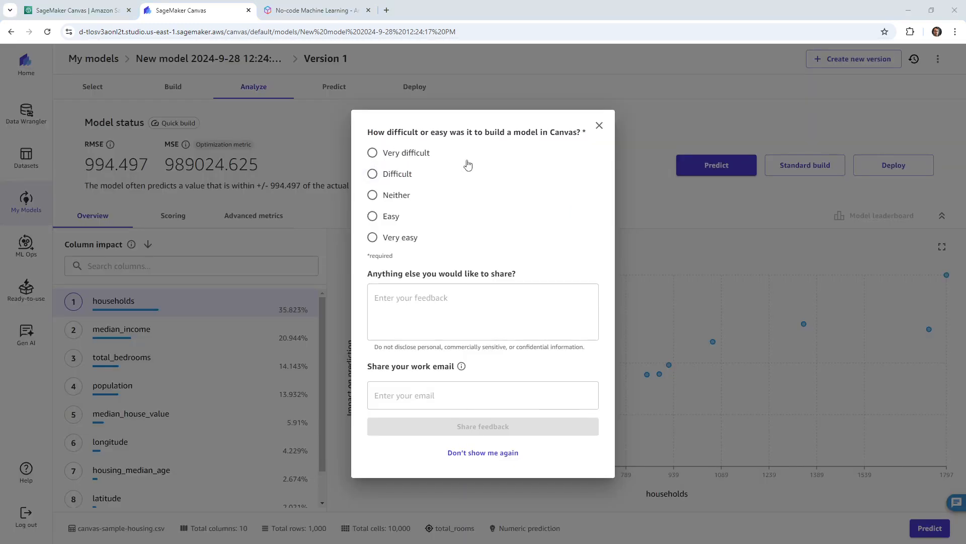
Submit feedback rated Very easy with the comment "So much is abstracted away, I cannot tell what is happening. The old AutoML for SageMaker Studio Classic is better.".
{"action": "left_click", "coordinate": [379, 237]}
{"action": "left_click", "coordinate": [406, 286]}
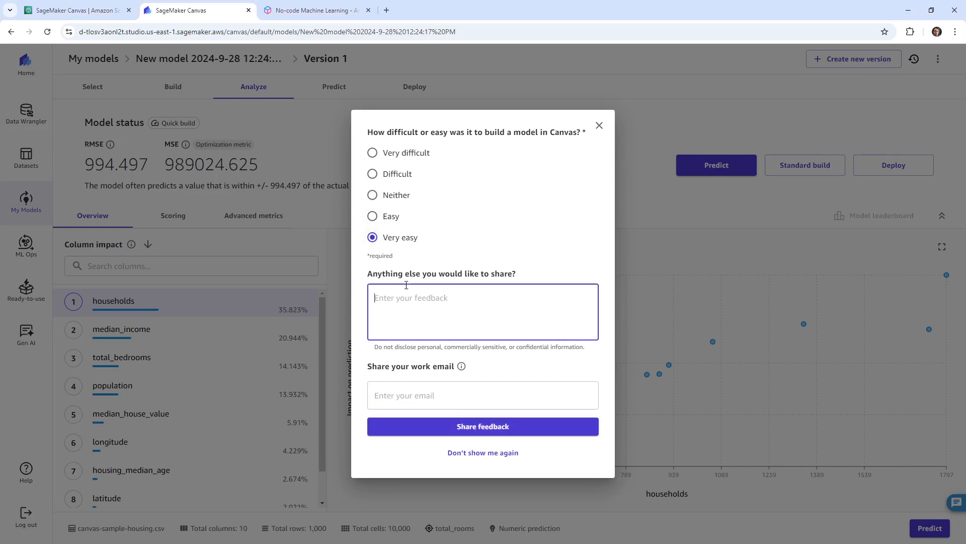
{"action": "type", "text": "So much is abstracted away, I cannot tell what"}
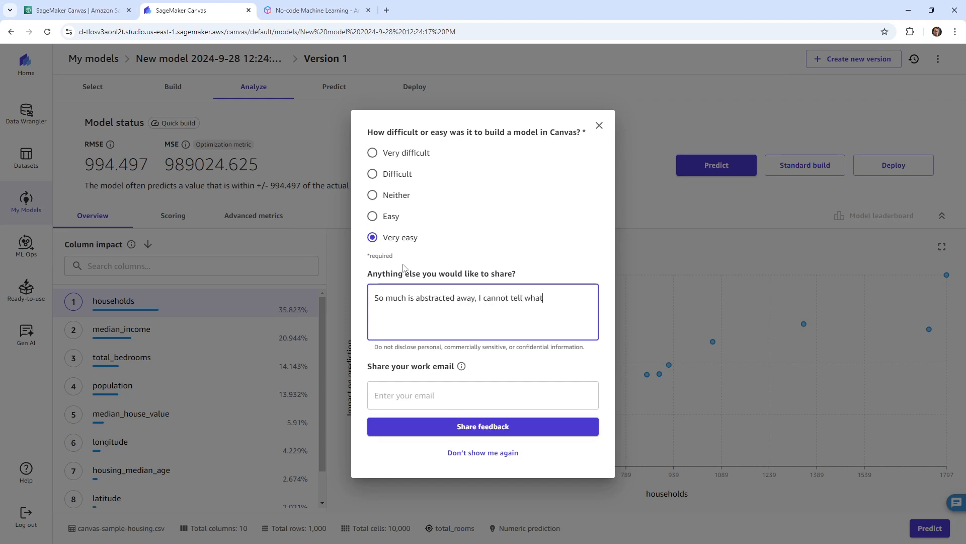
{"action": "type", "text": "is happening. th"}
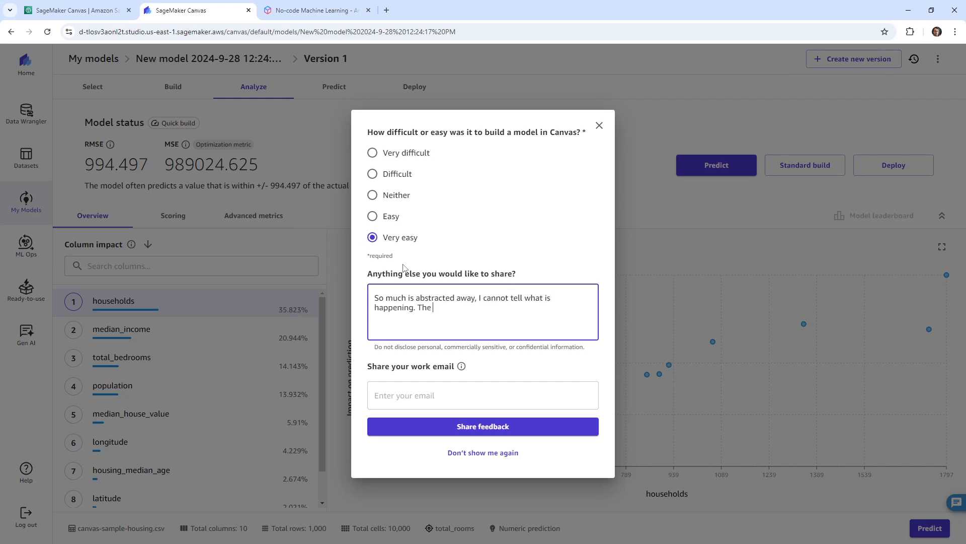
{"action": "type", "text": "e old AutoML "}
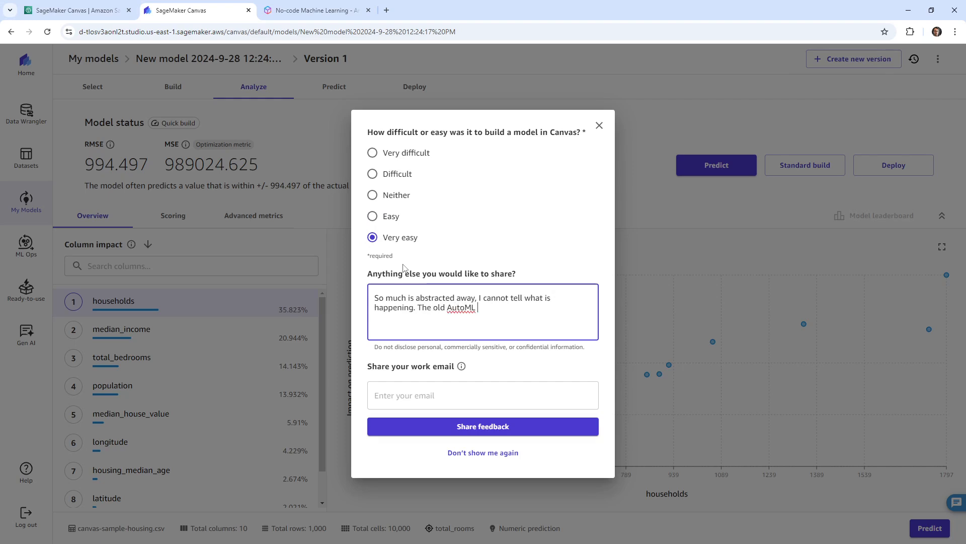
{"action": "type", "text": "for Sage"}
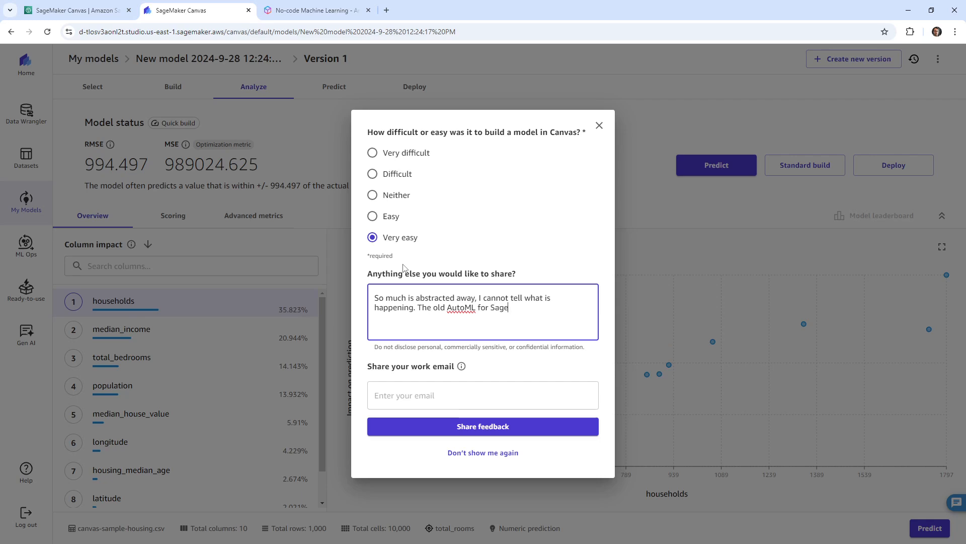
{"action": "type", "text": "Maker Studio Classic is better."}
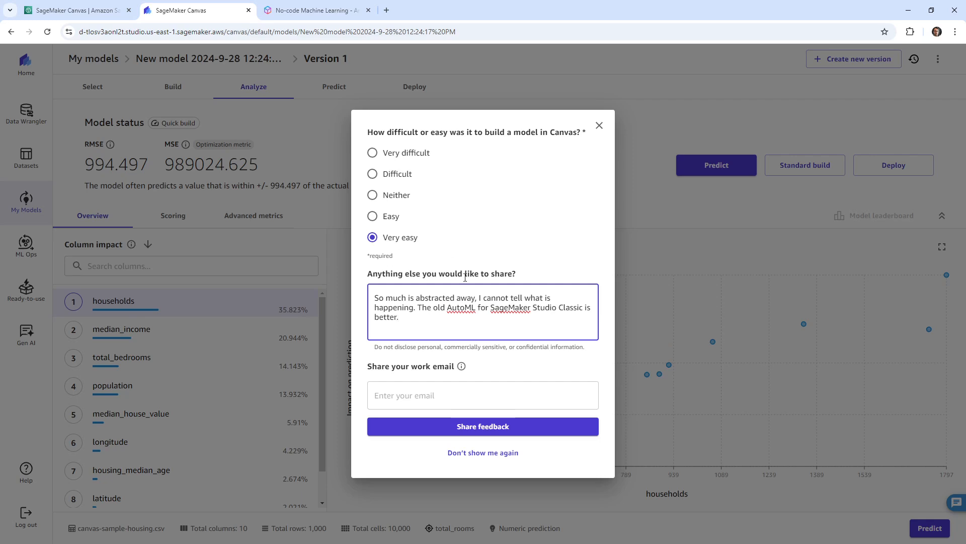
{"action": "left_click", "coordinate": [458, 394]}
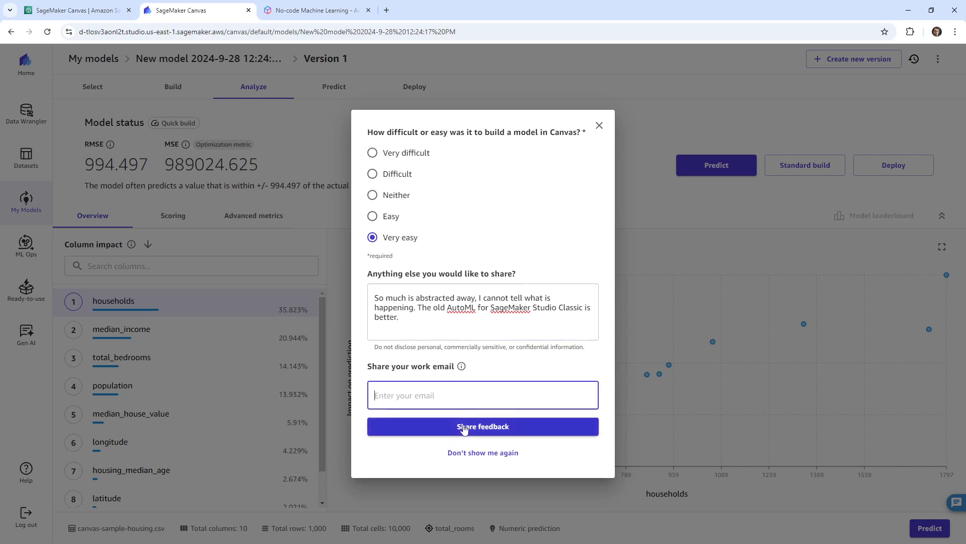
{"action": "left_click", "coordinate": [410, 426]}
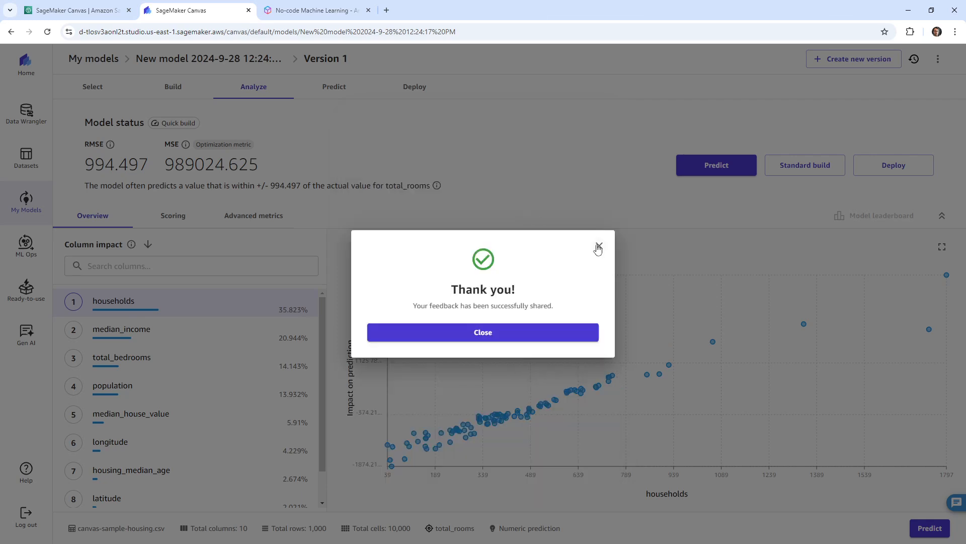
{"action": "left_click", "coordinate": [599, 246]}
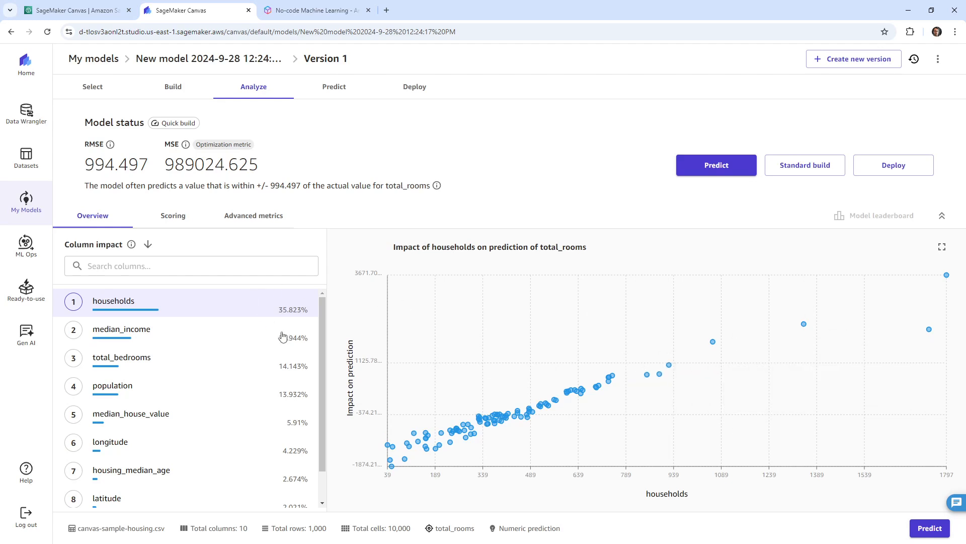
Review the model's column impact, then open the single prediction view and look through its input values.
{"action": "scroll", "coordinate": [280, 334], "scroll_direction": "down", "scroll_amount": 1}
{"action": "scroll", "coordinate": [277, 338], "scroll_direction": "up", "scroll_amount": 1}
{"action": "left_click", "coordinate": [697, 168]}
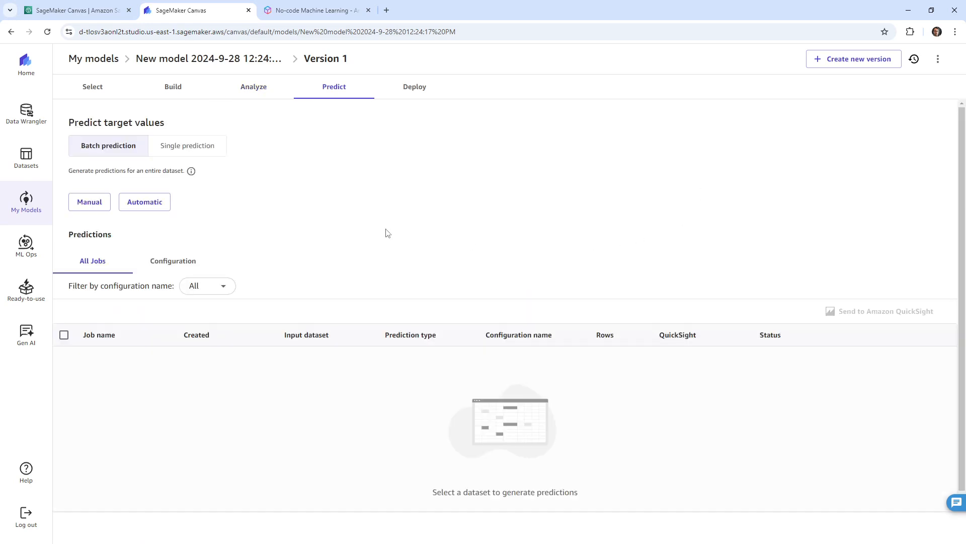
{"action": "left_click", "coordinate": [201, 146]}
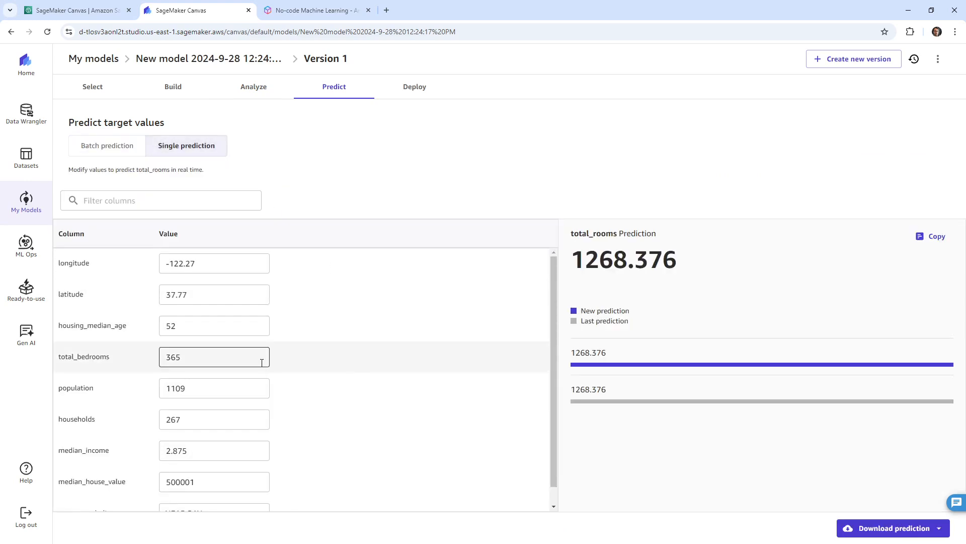
{"action": "scroll", "coordinate": [261, 360], "scroll_direction": "down", "scroll_amount": 1}
{"action": "scroll", "coordinate": [258, 359], "scroll_direction": "up", "scroll_amount": 1}
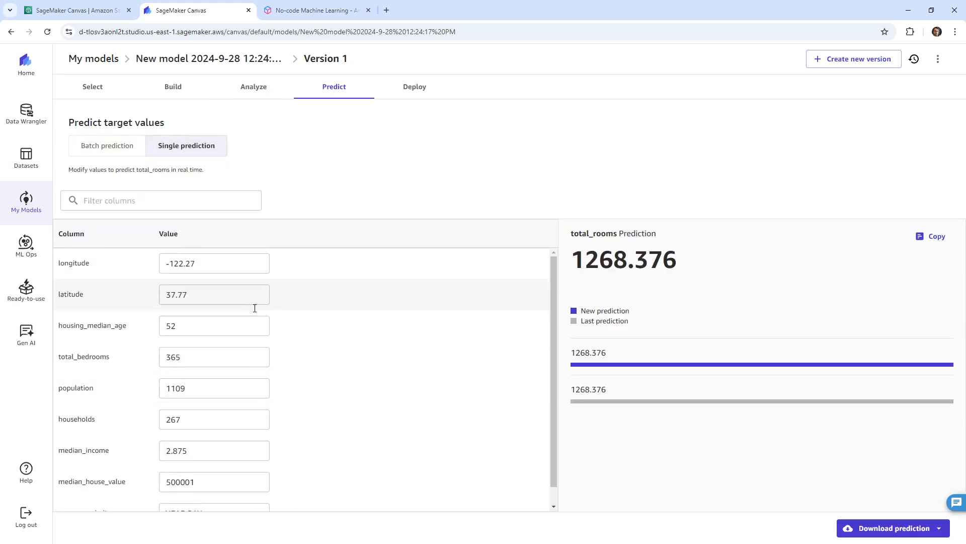
Set housing_median_age to 72 in the single prediction and update the total_rooms prediction.
{"action": "double_click", "coordinate": [216, 333]}
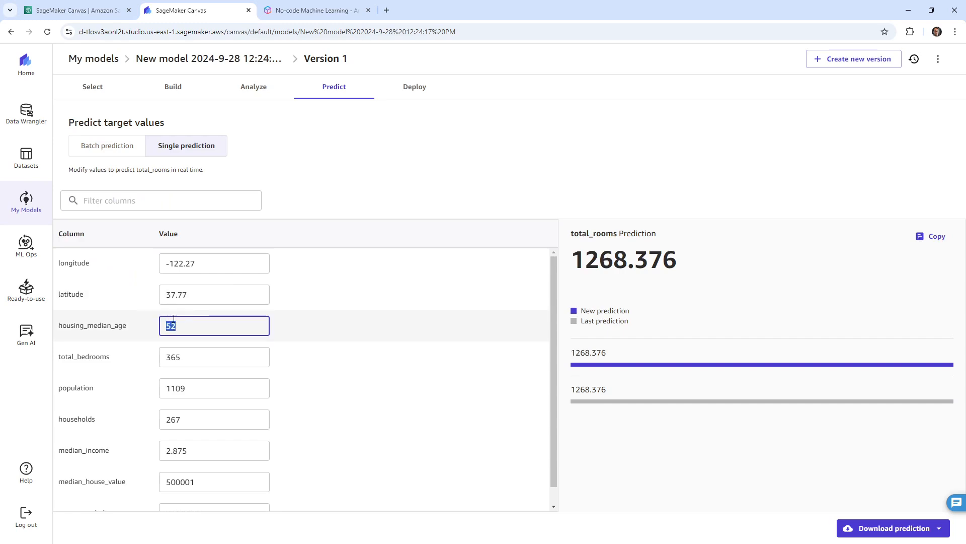
{"action": "type", "text": "72"}
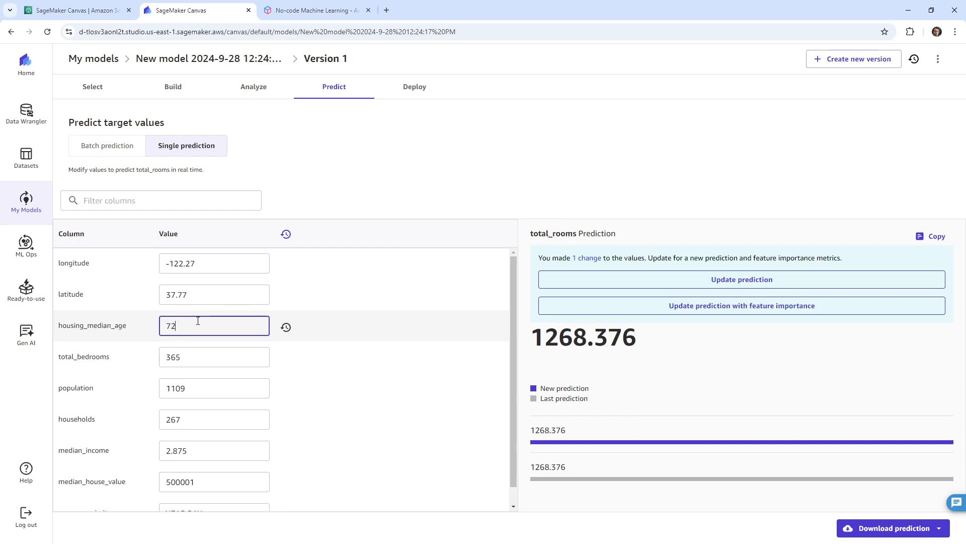
{"action": "key", "text": "BackSpace"}
{"action": "key", "text": "BackSpace"}
{"action": "type", "text": "72"}
{"action": "left_click", "coordinate": [624, 281]}
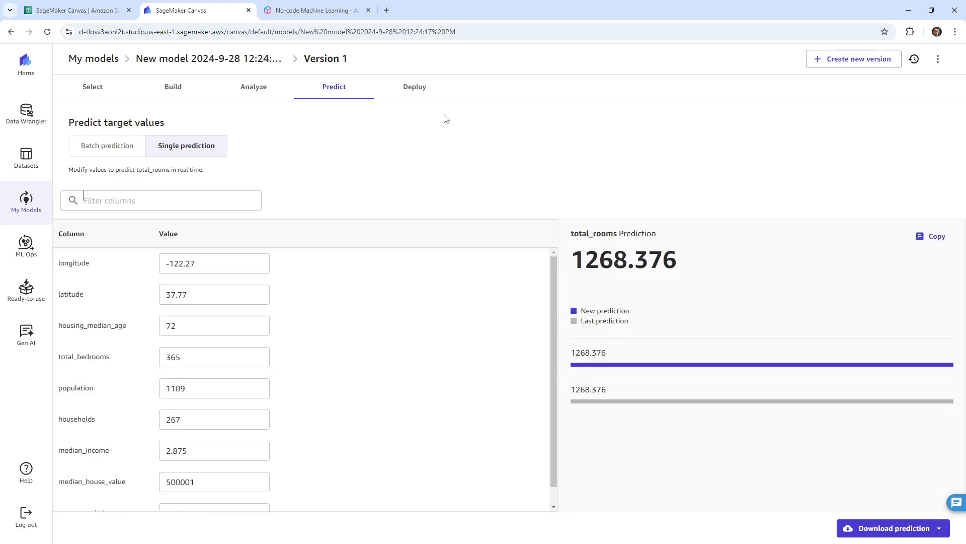
Check the model's deployments, and delete the total_rooms model from My models.
{"action": "left_click", "coordinate": [424, 96]}
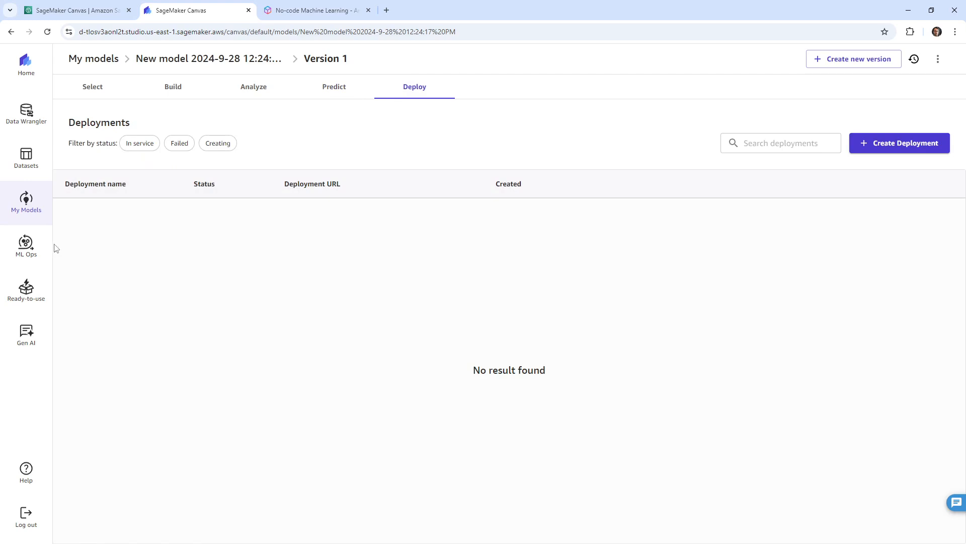
{"action": "left_click", "coordinate": [29, 202]}
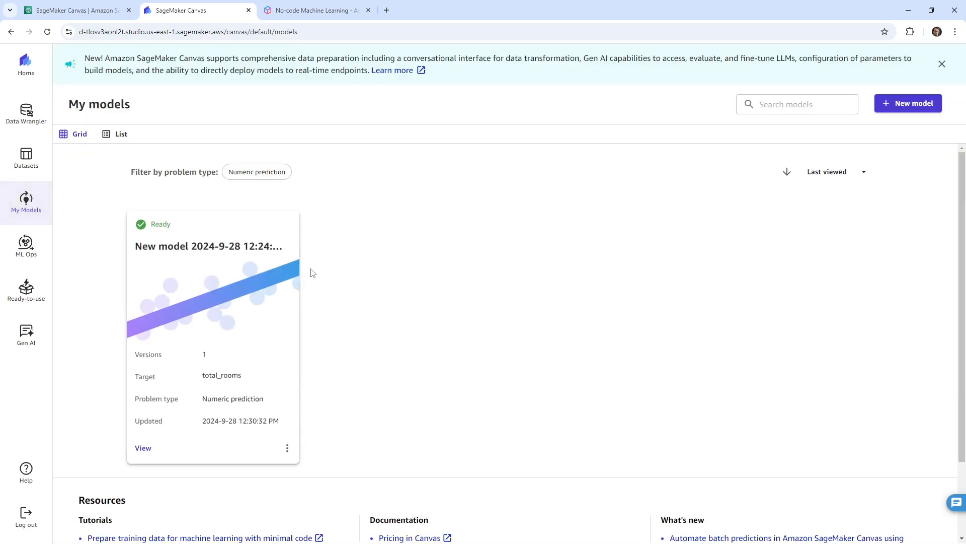
{"action": "left_click", "coordinate": [287, 448]}
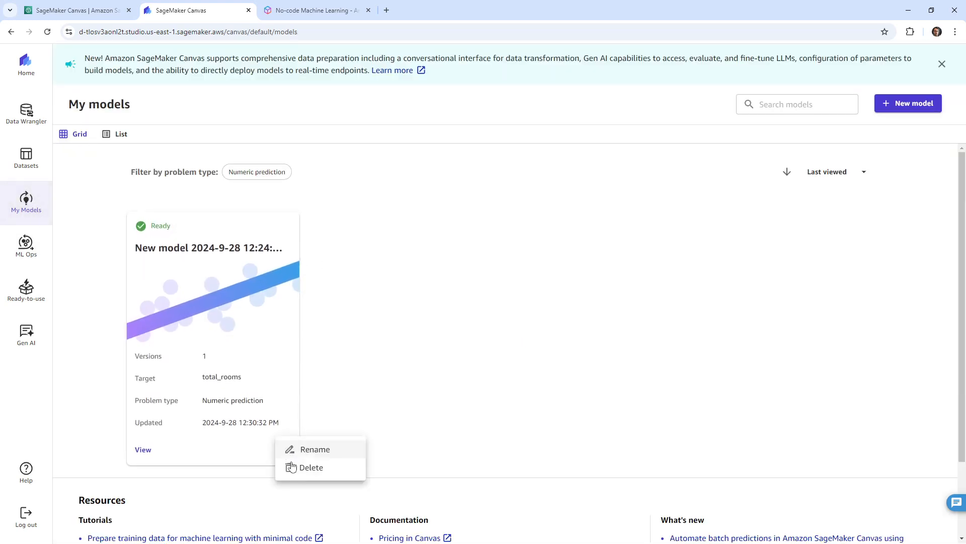
{"action": "left_click", "coordinate": [292, 467]}
{"action": "left_click", "coordinate": [616, 327]}
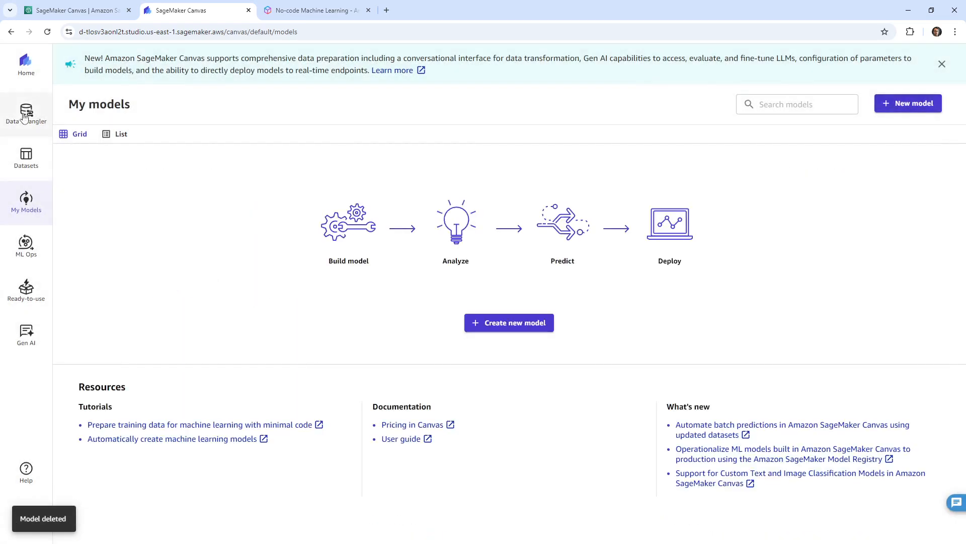
Delete the data flow "New data flow 2024-9-28 12:21:20 PM.flow" from Data Wrangler.
{"action": "left_click", "coordinate": [23, 116]}
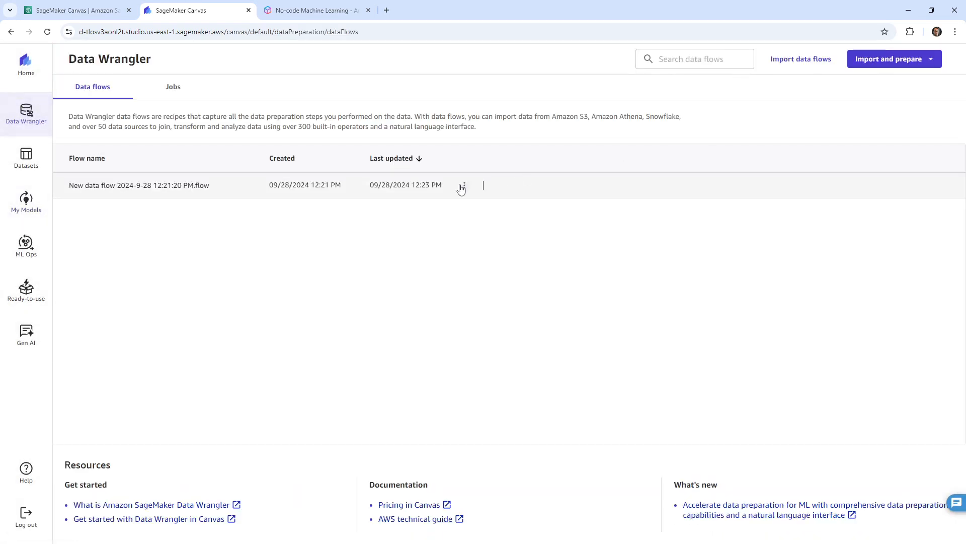
{"action": "left_click", "coordinate": [462, 187]}
{"action": "left_click", "coordinate": [476, 259]}
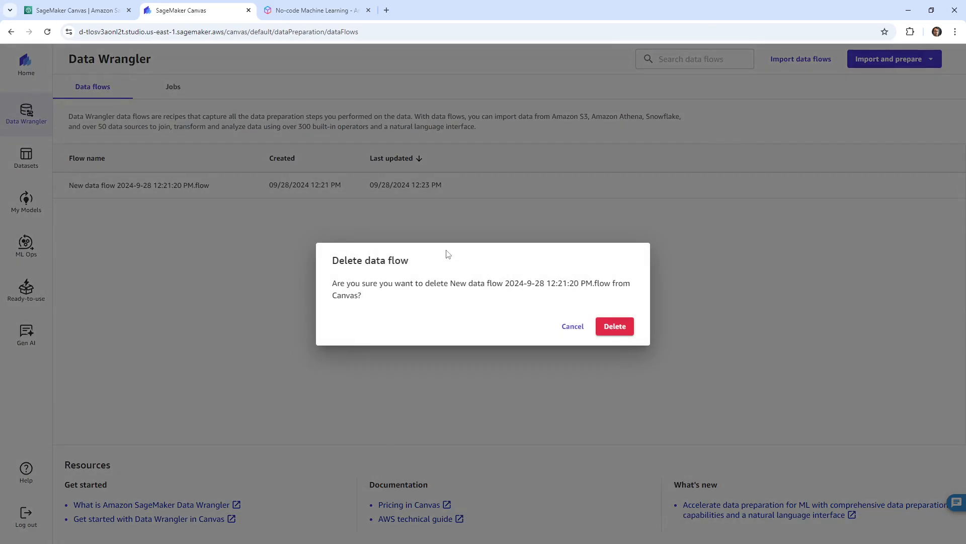
{"action": "left_click", "coordinate": [607, 332]}
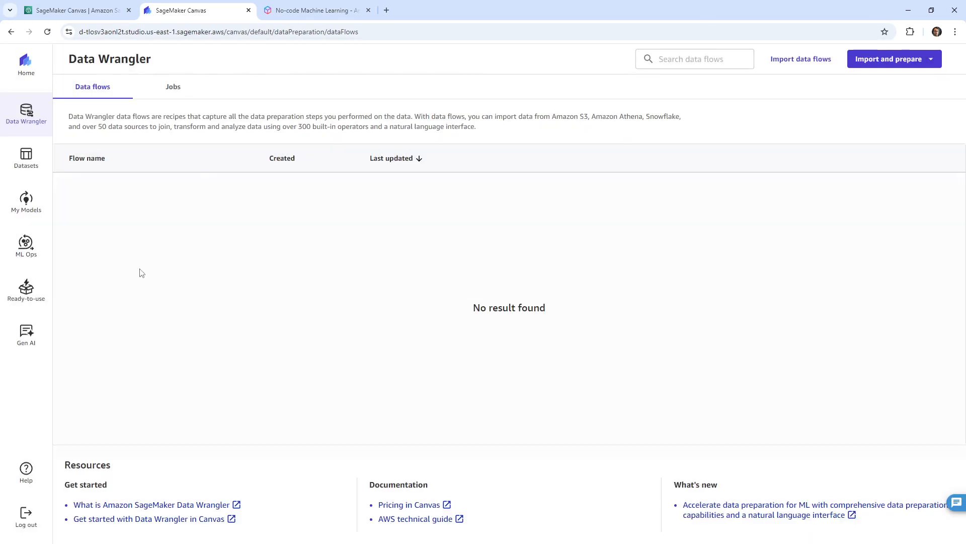
Look through the automations and deployments in ML Operations.
{"action": "left_click", "coordinate": [23, 247]}
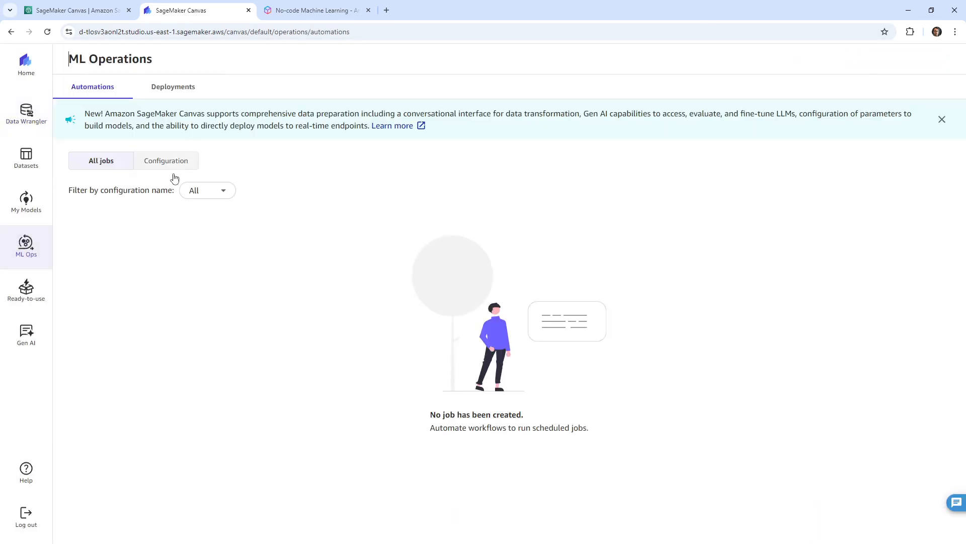
{"action": "left_click", "coordinate": [169, 91]}
{"action": "left_click", "coordinate": [107, 91]}
{"action": "left_click", "coordinate": [173, 88]}
{"action": "left_click", "coordinate": [97, 89]}
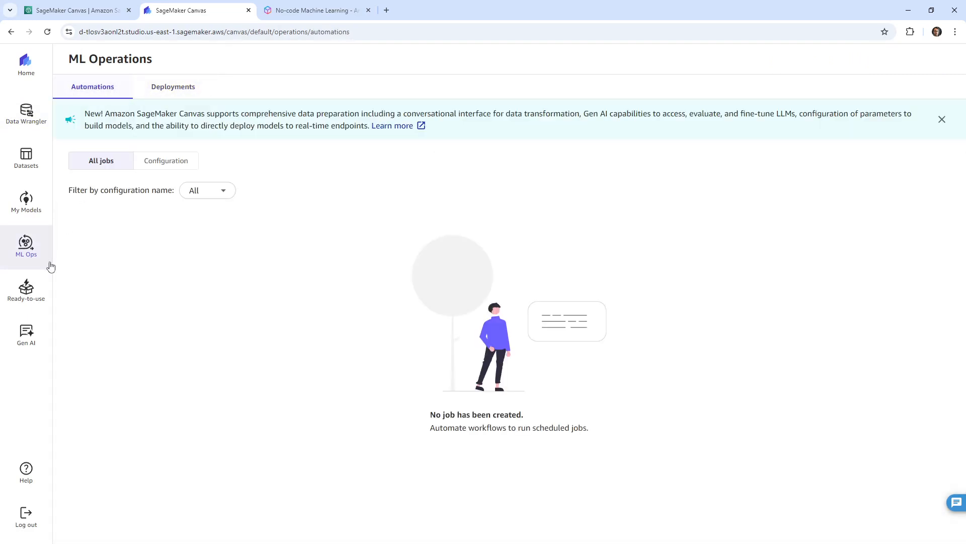
Open the ready-to-use Text detection in images model and view its sample single prediction and batch prediction options.
{"action": "left_click", "coordinate": [37, 294]}
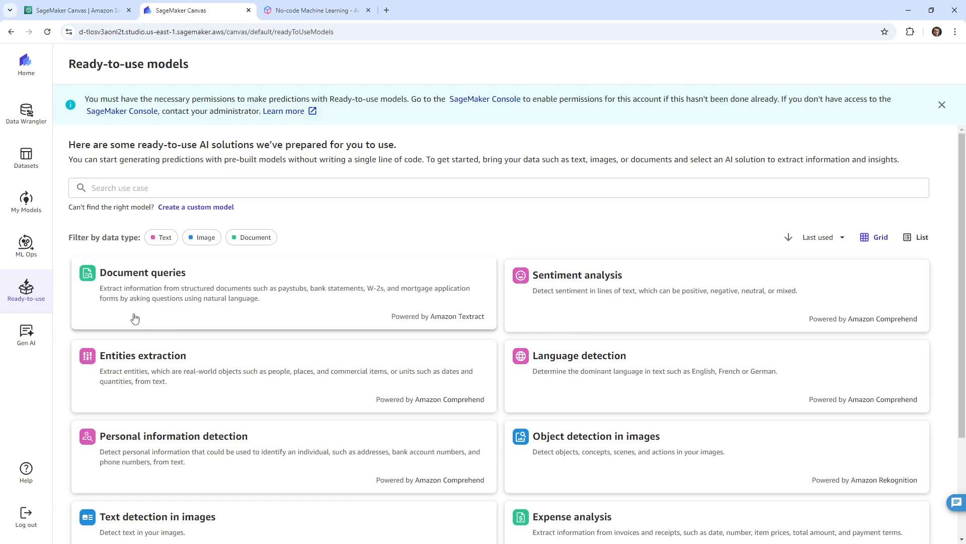
{"action": "scroll", "coordinate": [134, 319], "scroll_direction": "down", "scroll_amount": 3}
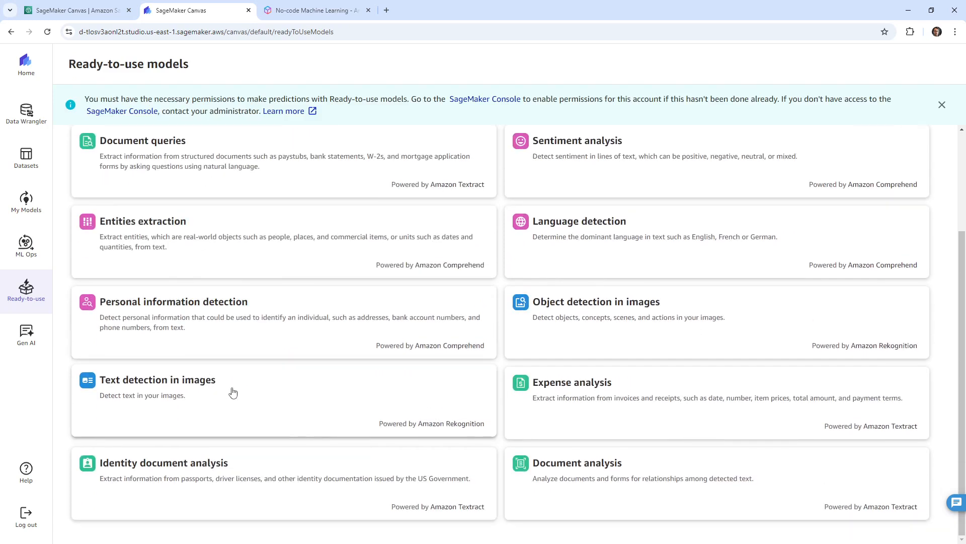
{"action": "left_click", "coordinate": [235, 391]}
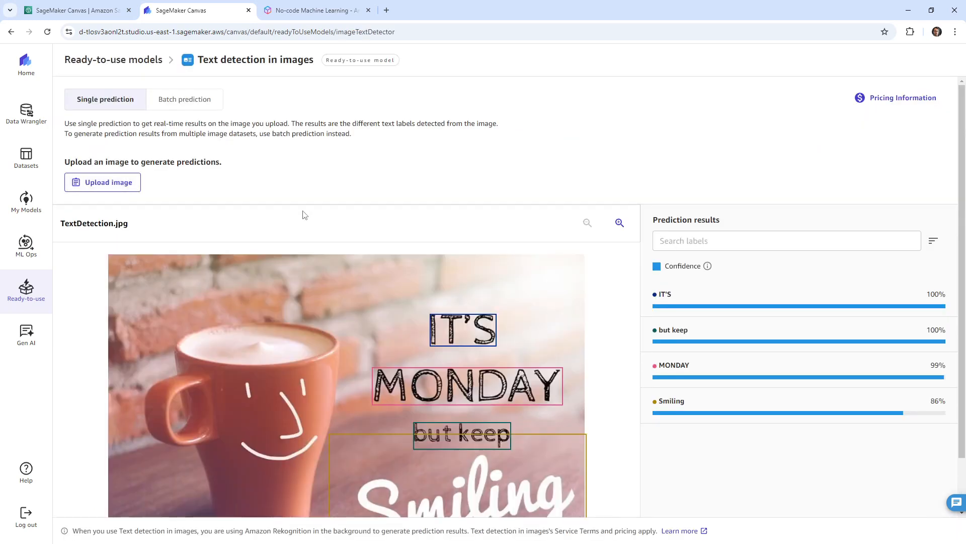
{"action": "scroll", "coordinate": [369, 328], "scroll_direction": "down", "scroll_amount": 1}
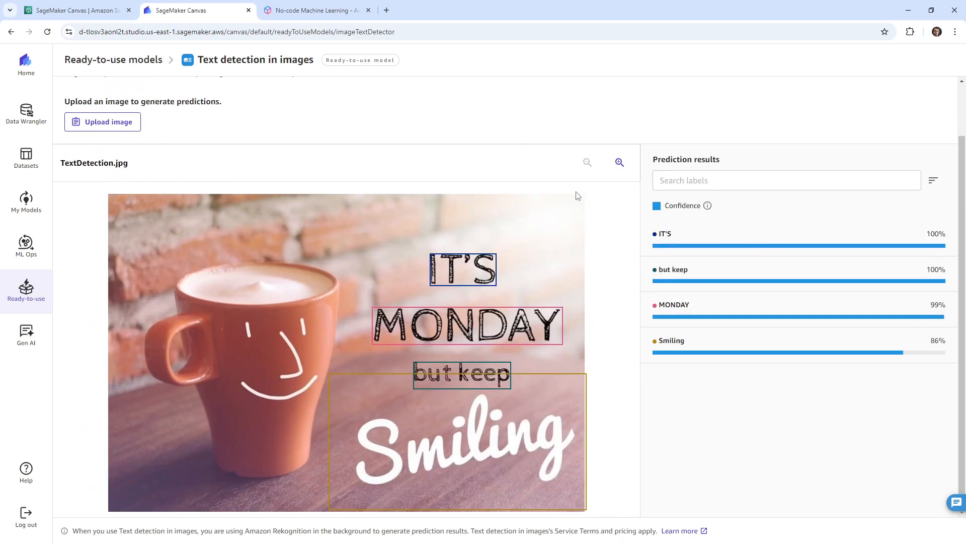
{"action": "scroll", "coordinate": [202, 179], "scroll_direction": "up", "scroll_amount": 1}
{"action": "left_click", "coordinate": [189, 99]}
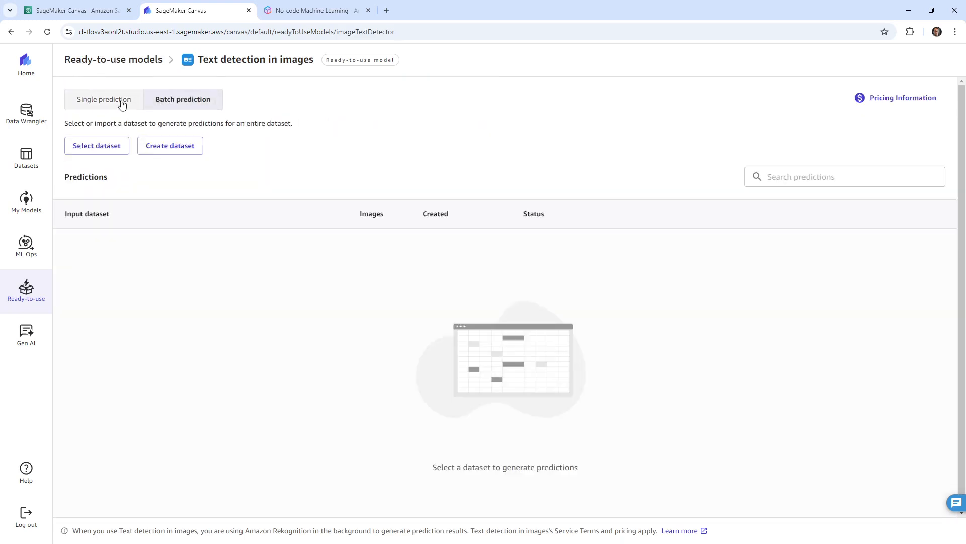
{"action": "left_click", "coordinate": [122, 100]}
Open the ready-to-use Entities extraction model and generate prediction results for its sample travel text.
{"action": "left_click", "coordinate": [39, 293]}
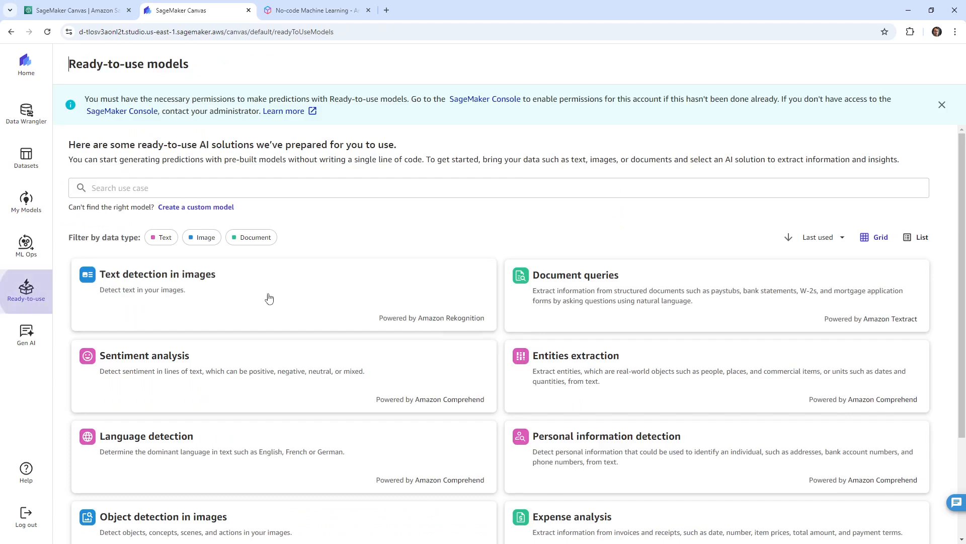
{"action": "left_click", "coordinate": [598, 348]}
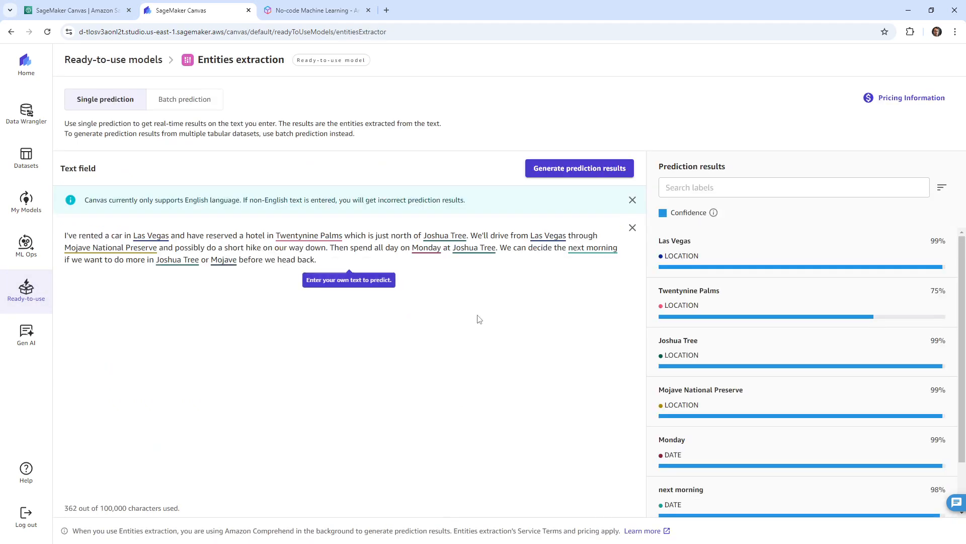
{"action": "left_click", "coordinate": [581, 177]}
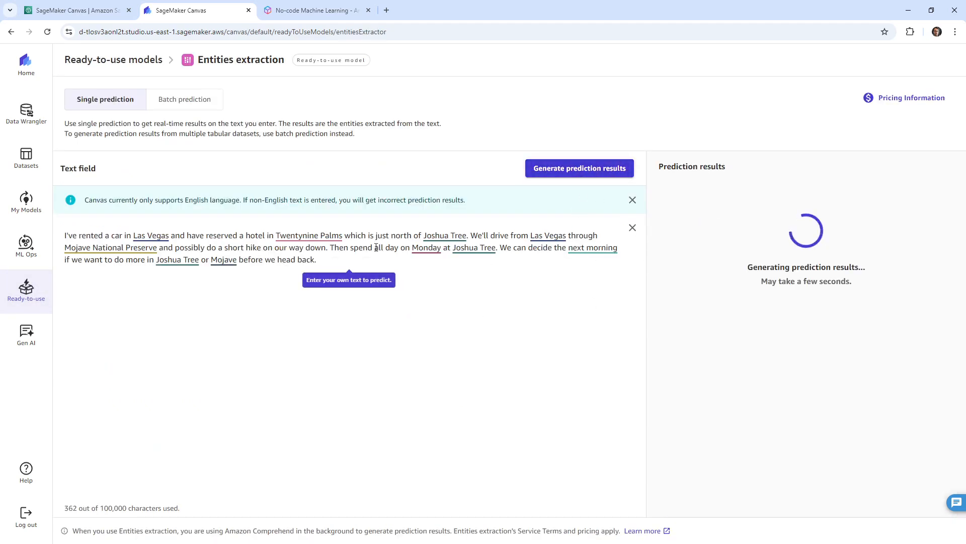
{"action": "scroll", "coordinate": [706, 353], "scroll_direction": "down", "scroll_amount": 2}
{"action": "scroll", "coordinate": [705, 363], "scroll_direction": "up", "scroll_amount": 2}
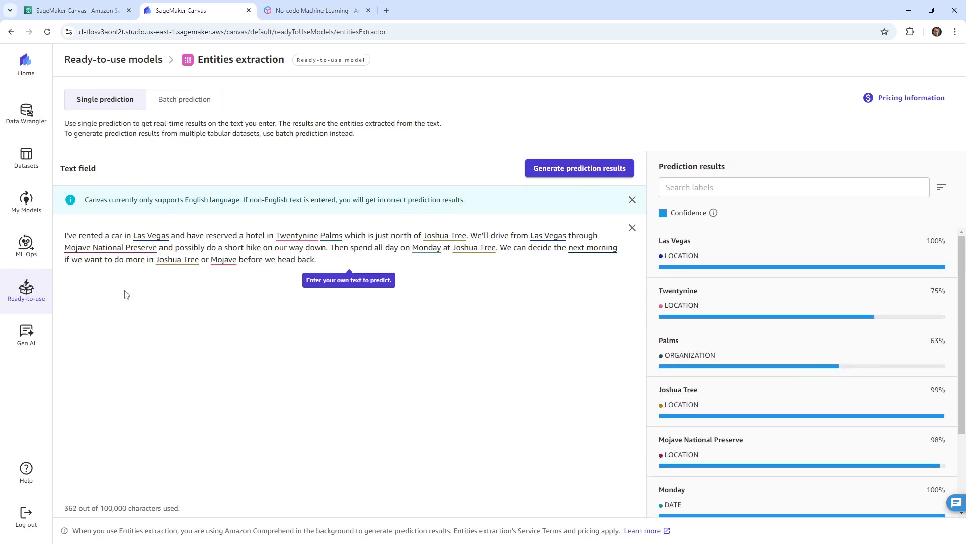
Open the ready-to-use Identity document analysis model and view the prediction results for its sample driver's license.
{"action": "left_click", "coordinate": [39, 291]}
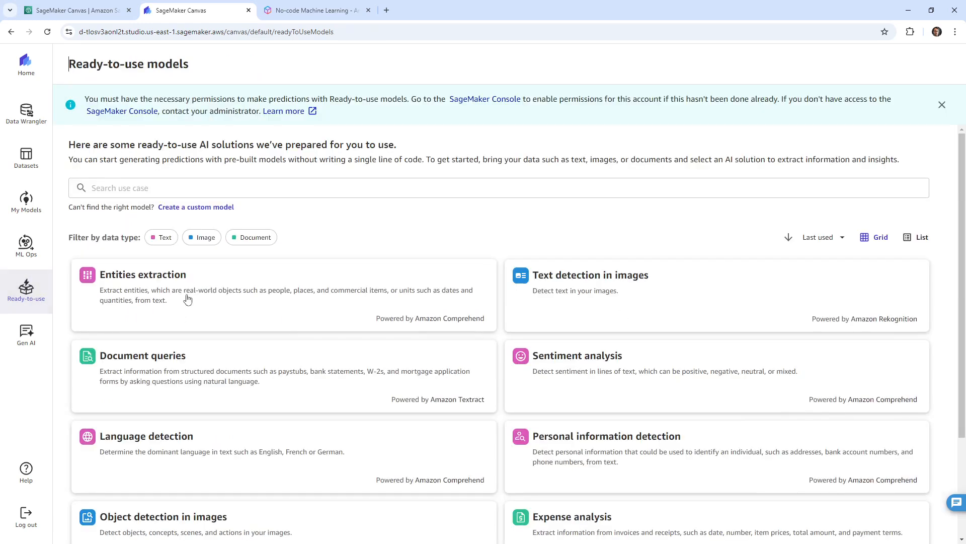
{"action": "scroll", "coordinate": [291, 321], "scroll_direction": "down", "scroll_amount": 3}
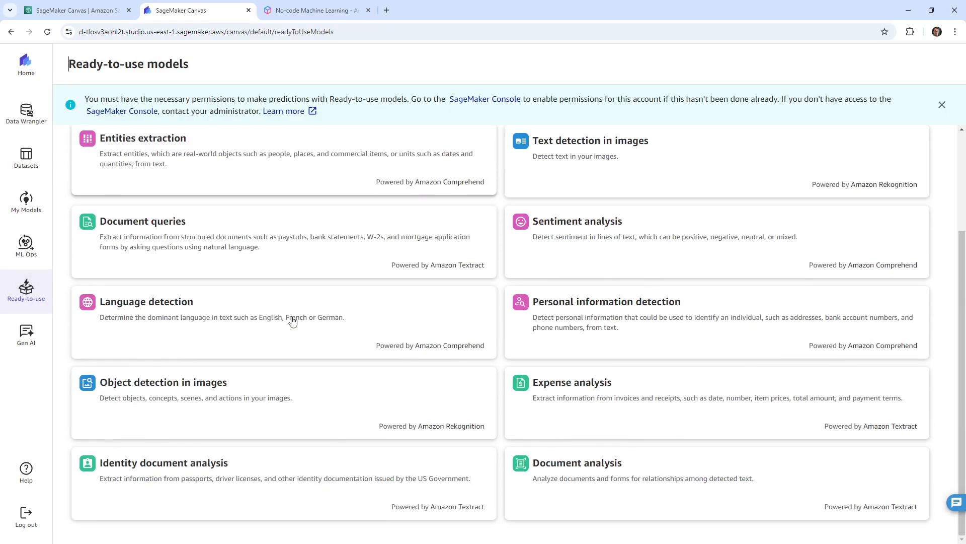
{"action": "left_click", "coordinate": [260, 461]}
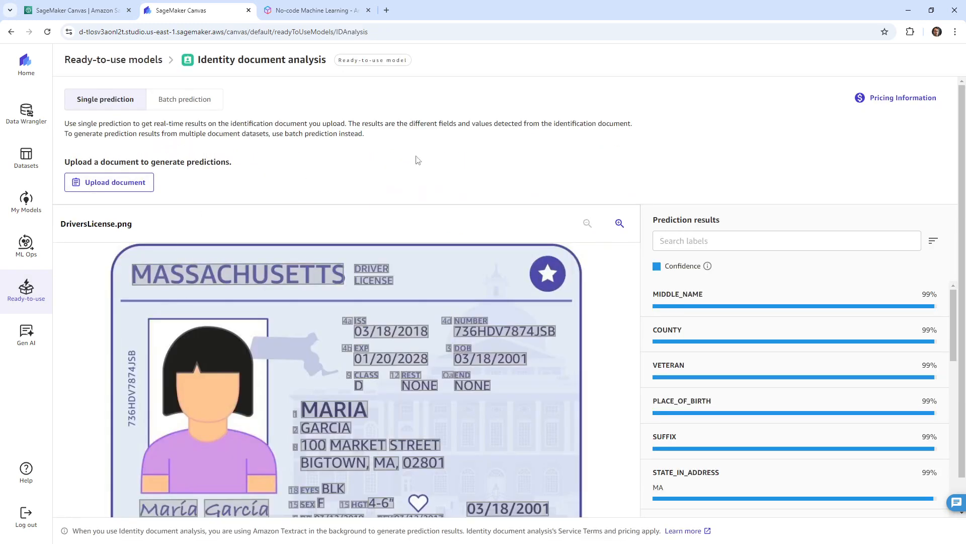
{"action": "scroll", "coordinate": [837, 135], "scroll_direction": "down", "scroll_amount": 1}
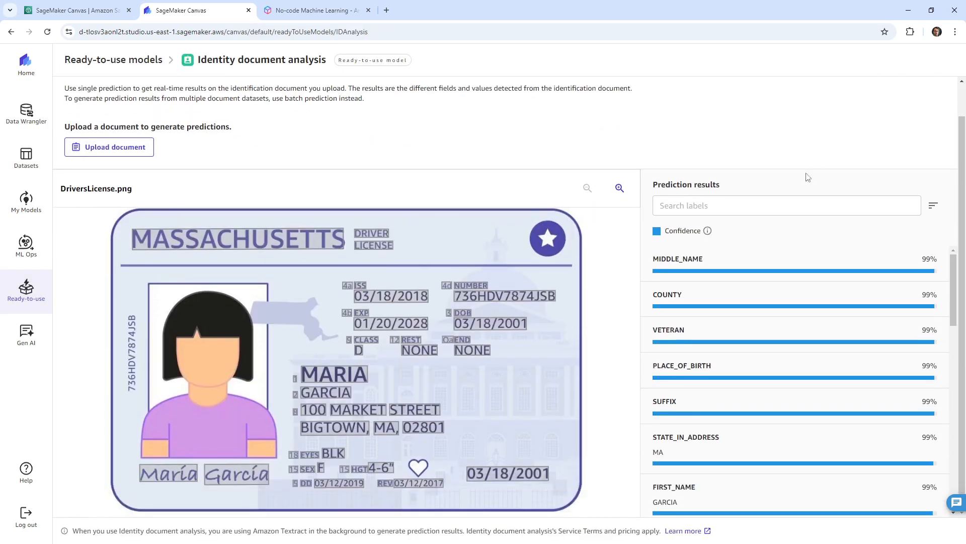
{"action": "scroll", "coordinate": [784, 207], "scroll_direction": "up", "scroll_amount": 1}
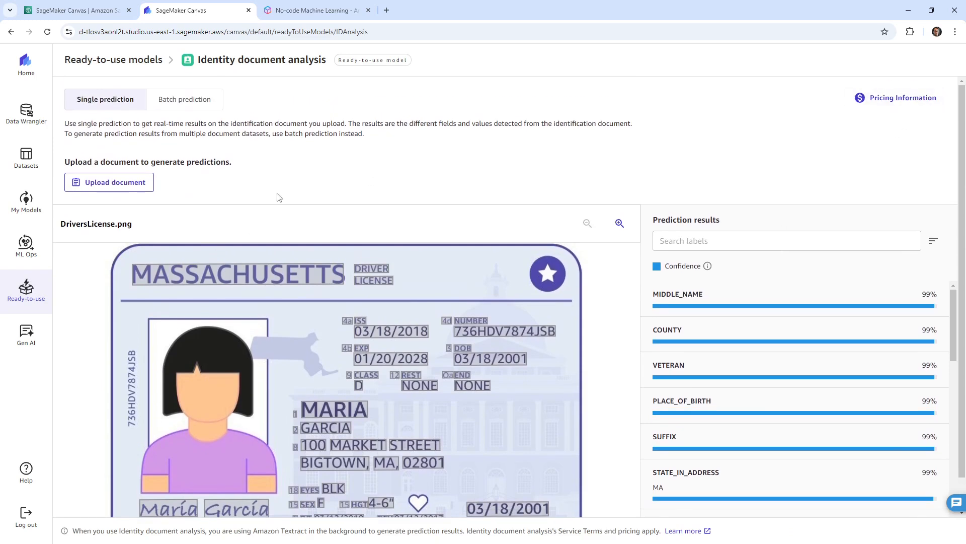
Open the generative AI foundation models, view the details of Titan and Claude 2, and select Claude 2 for the chat playground.
{"action": "left_click", "coordinate": [27, 334]}
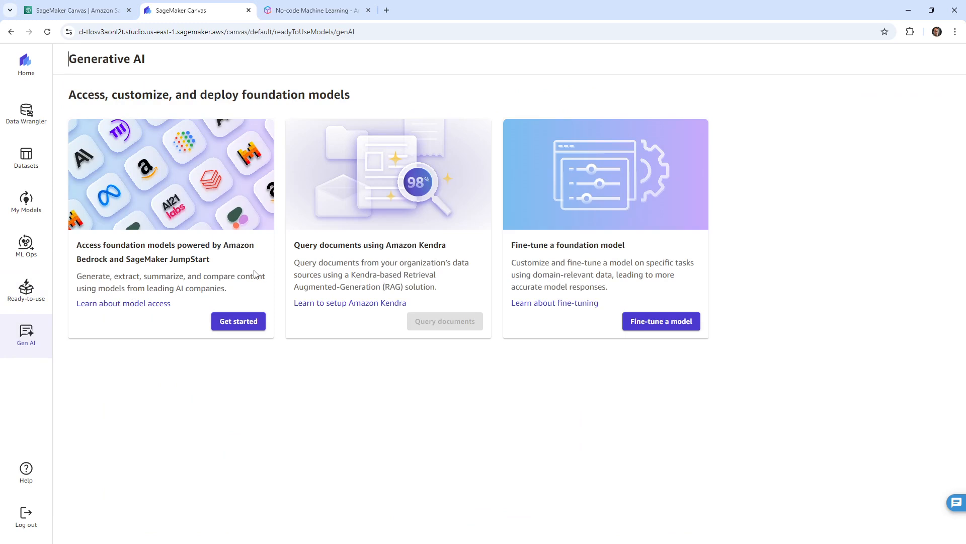
{"action": "left_click", "coordinate": [241, 321]}
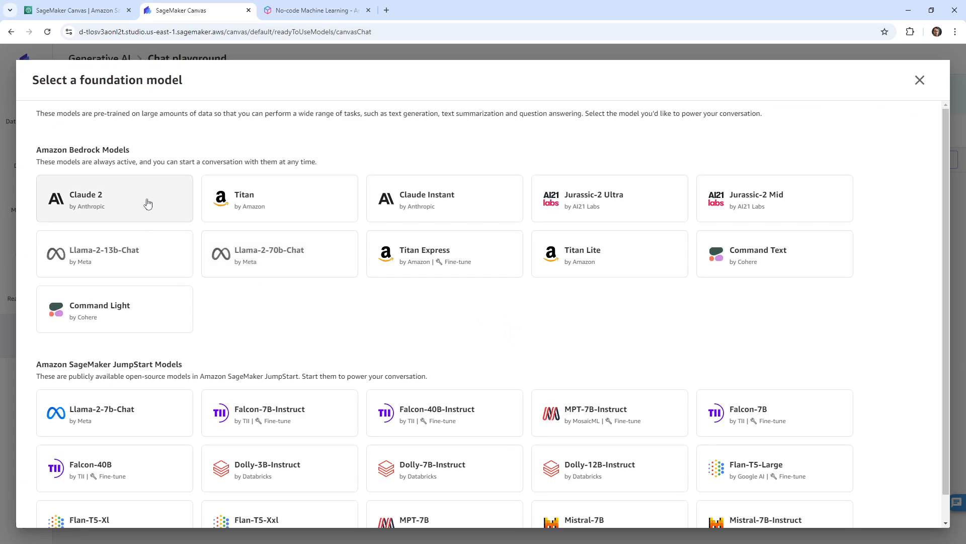
{"action": "left_click", "coordinate": [272, 198]}
{"action": "scroll", "coordinate": [887, 445], "scroll_direction": "down", "scroll_amount": 1}
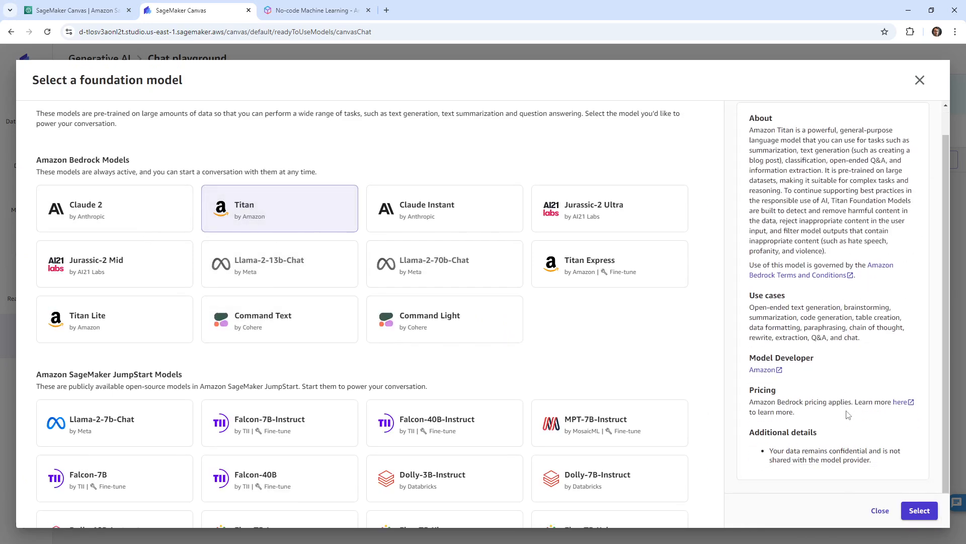
{"action": "left_click", "coordinate": [137, 218]}
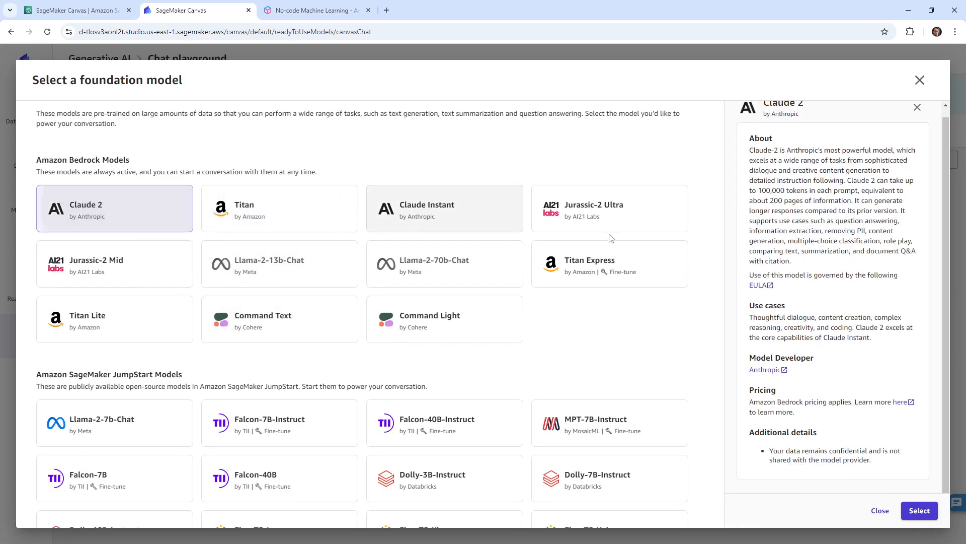
{"action": "left_click", "coordinate": [921, 510]}
Send the test prompt "hghjkhjhgjjgh" to Claude 2 in the chat playground.
{"action": "left_click", "coordinate": [397, 500]}
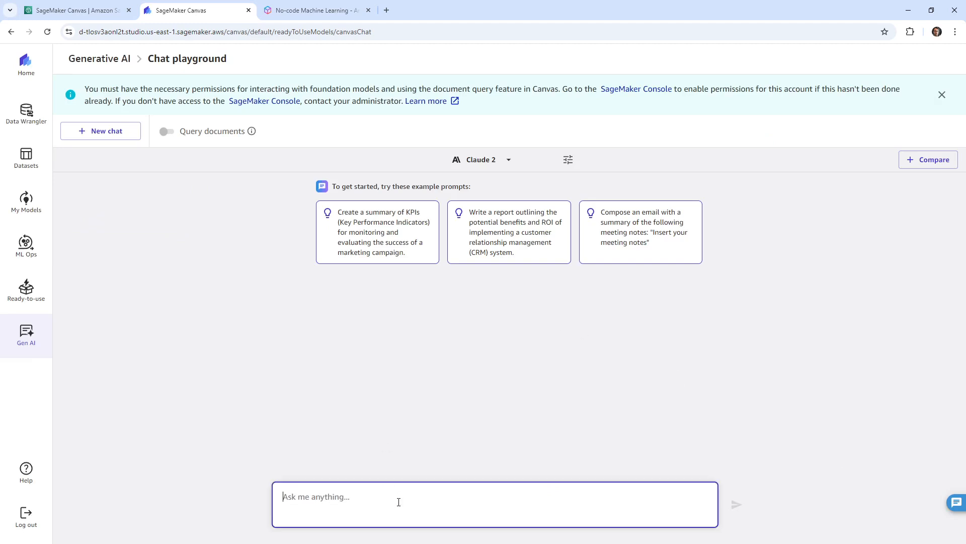
{"action": "type", "text": "hghjkhjhgjjgh"}
{"action": "key", "text": "Return"}
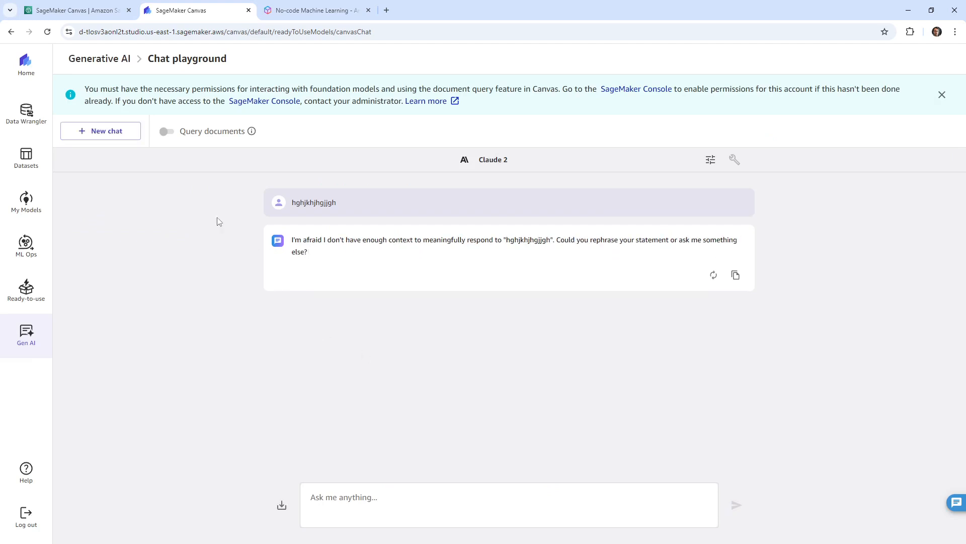
Switch to the Amazon SageMaker console and look over its Studio and Canvas landing pages.
{"action": "left_click", "coordinate": [81, 10]}
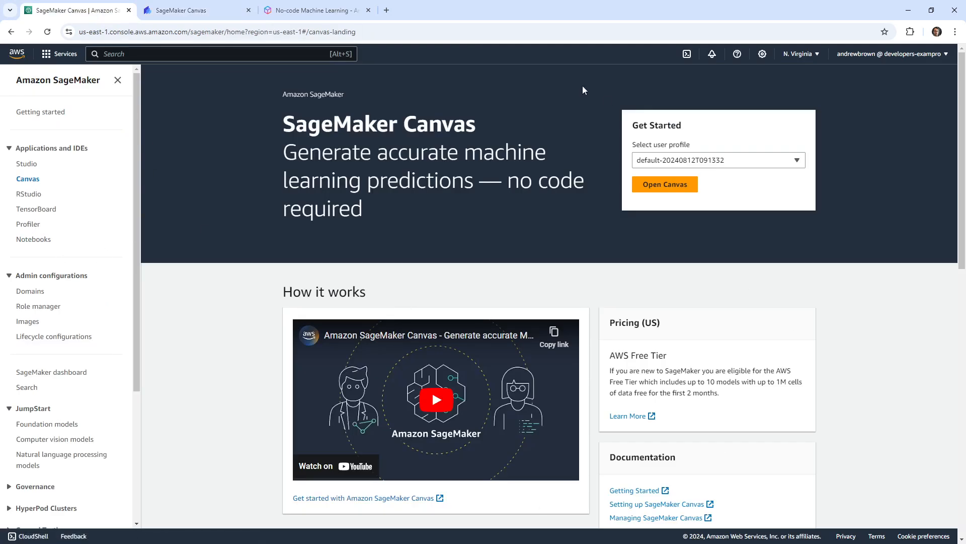
{"action": "left_click", "coordinate": [26, 164]}
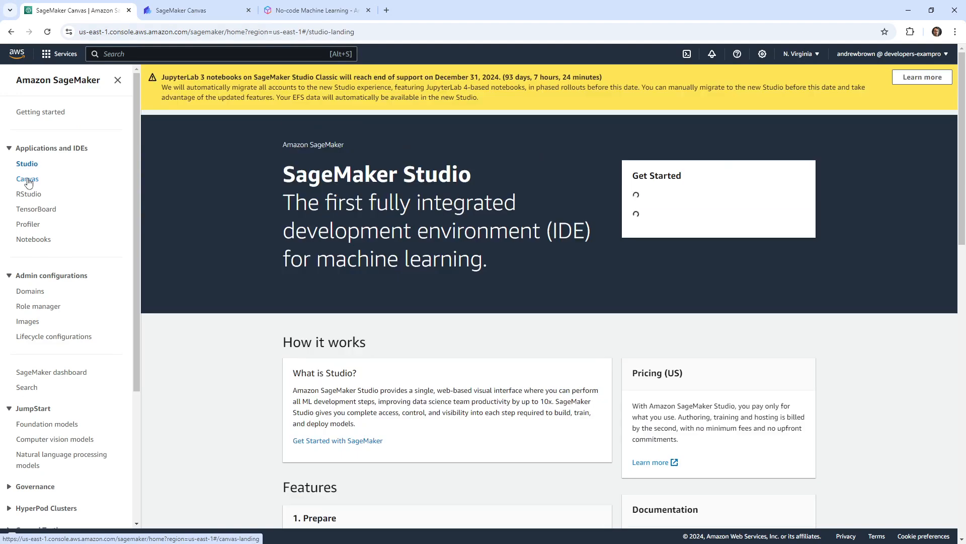
{"action": "left_click", "coordinate": [28, 179]}
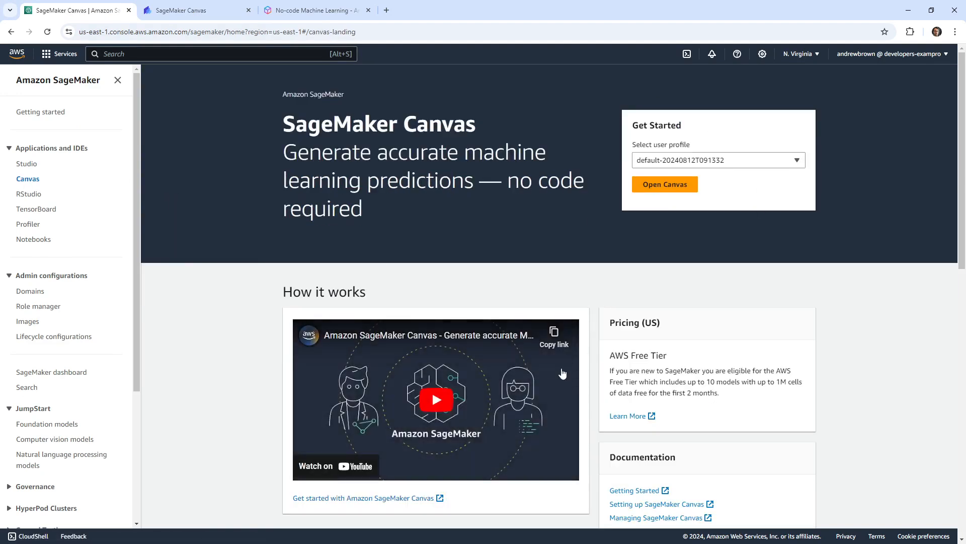
{"action": "scroll", "coordinate": [560, 375], "scroll_direction": "down", "scroll_amount": 7}
{"action": "scroll", "coordinate": [552, 411], "scroll_direction": "up", "scroll_amount": 7}
Return to the SageMaker Canvas chat playground and log out of the Canvas session.
{"action": "left_click", "coordinate": [213, 14]}
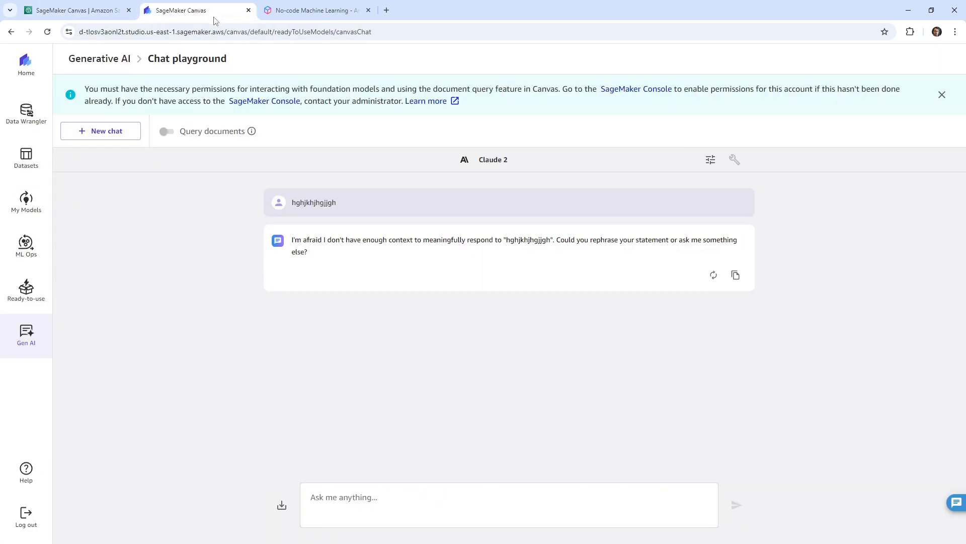
{"action": "left_click", "coordinate": [30, 512]}
{"action": "left_click", "coordinate": [606, 351]}
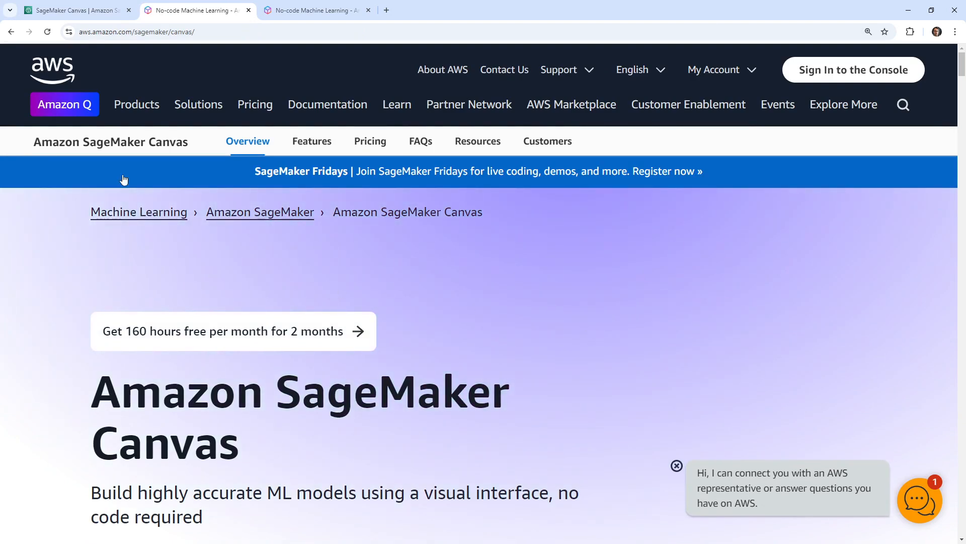
Go back to the SageMaker console and check the Studio page and the Canvas landing page again.
{"action": "left_click", "coordinate": [75, 11]}
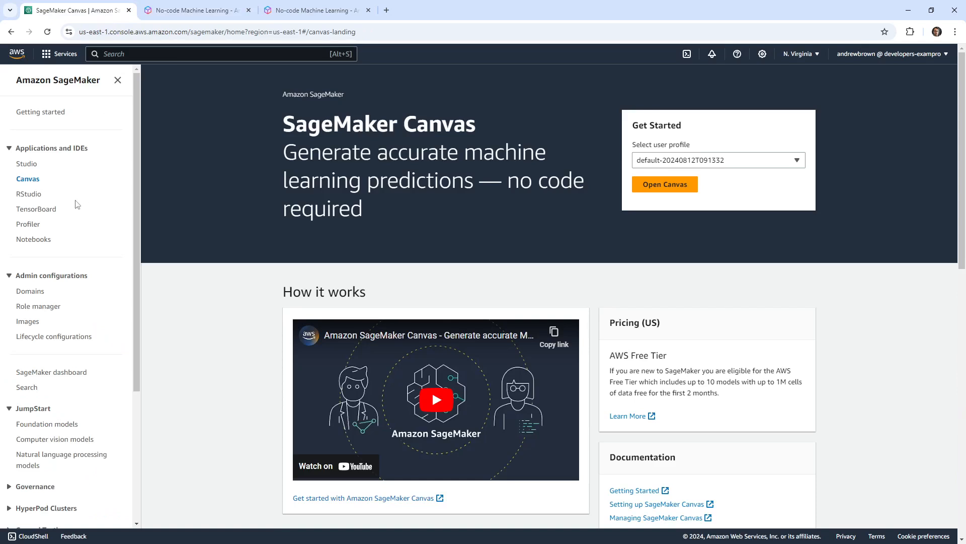
{"action": "left_click", "coordinate": [27, 164]}
{"action": "left_click", "coordinate": [31, 180]}
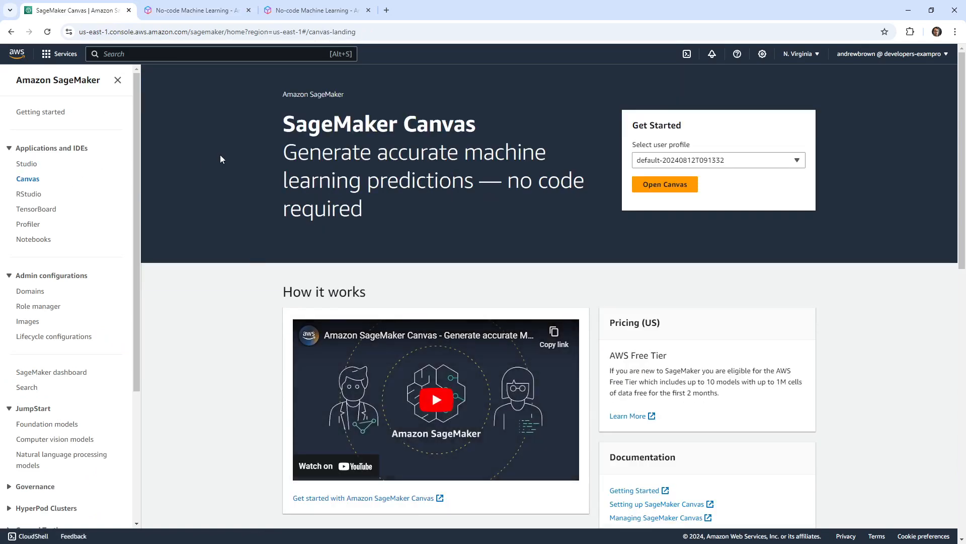